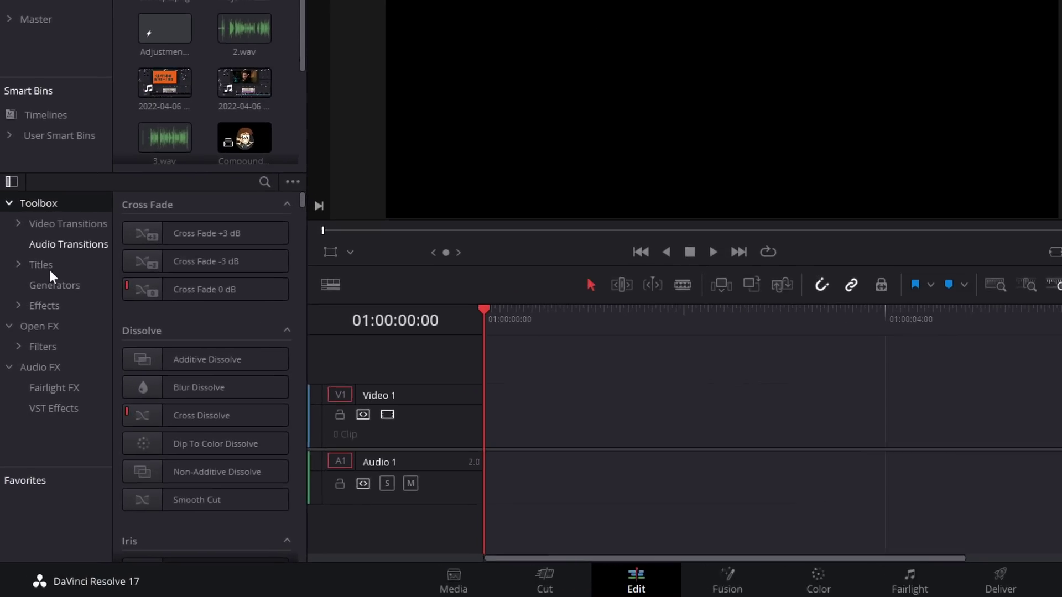
- Drag a Solid Color generator onto Video 1 of Timeline 3 and select the new clip
left_click(49, 283)
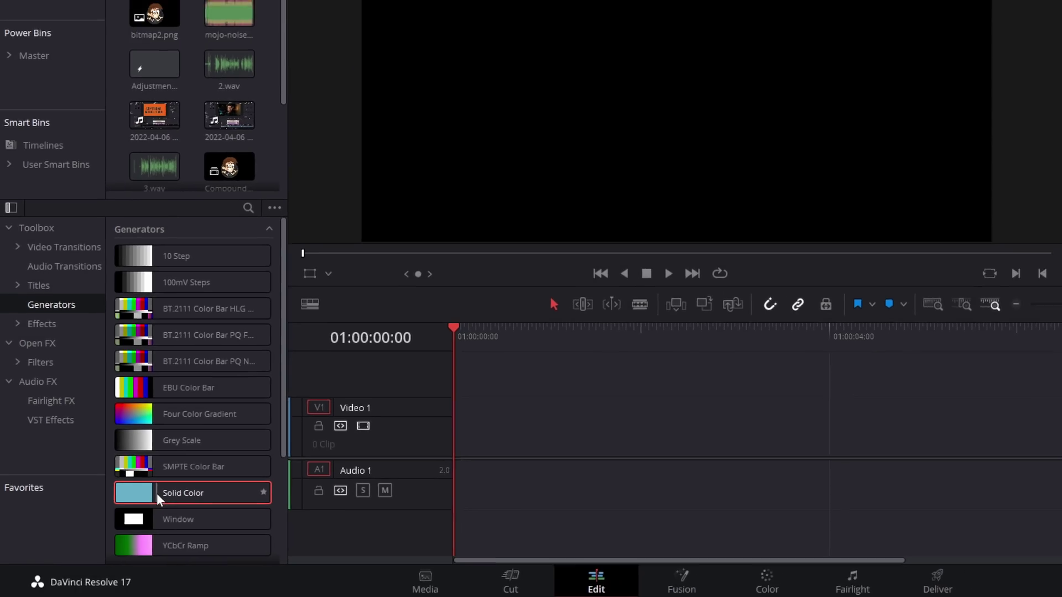
left_click_drag(157, 493, 557, 471)
left_click(632, 425)
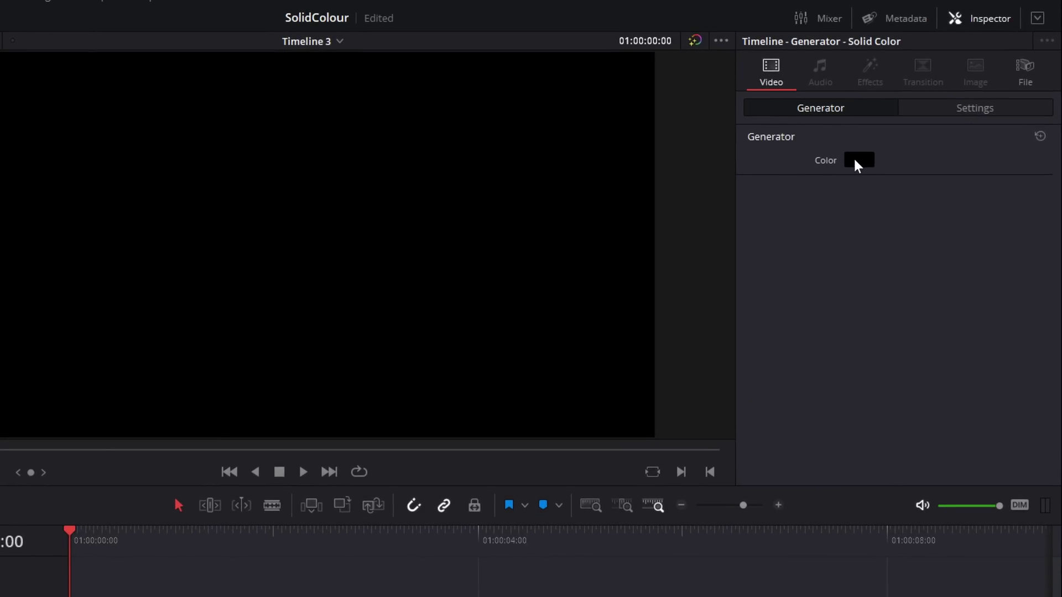
- Change the Solid Color clip's colour from black to bright green #38f082
left_click(859, 160)
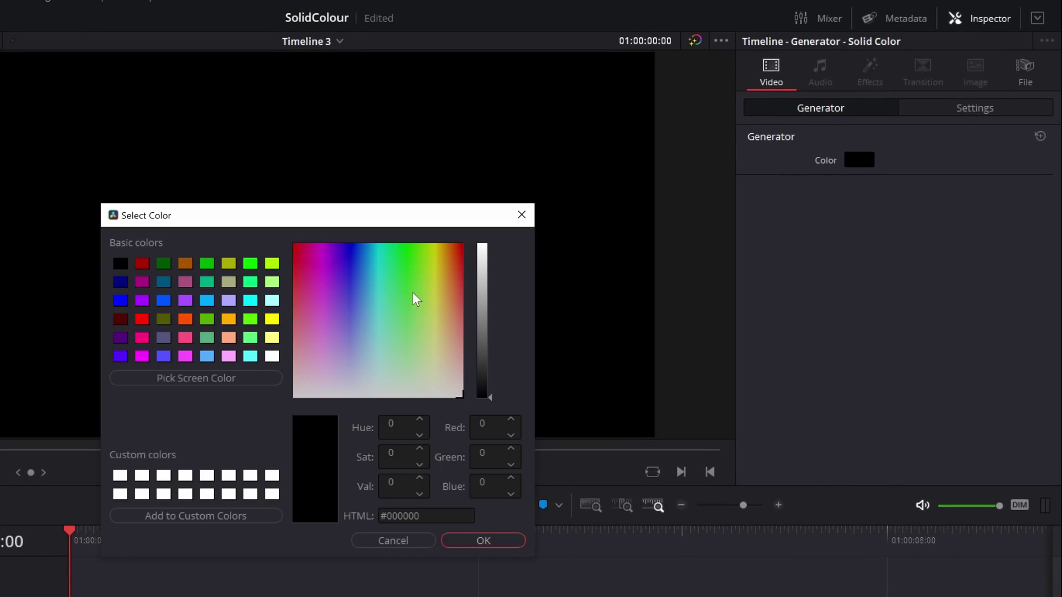
left_click(395, 280)
left_click(482, 252)
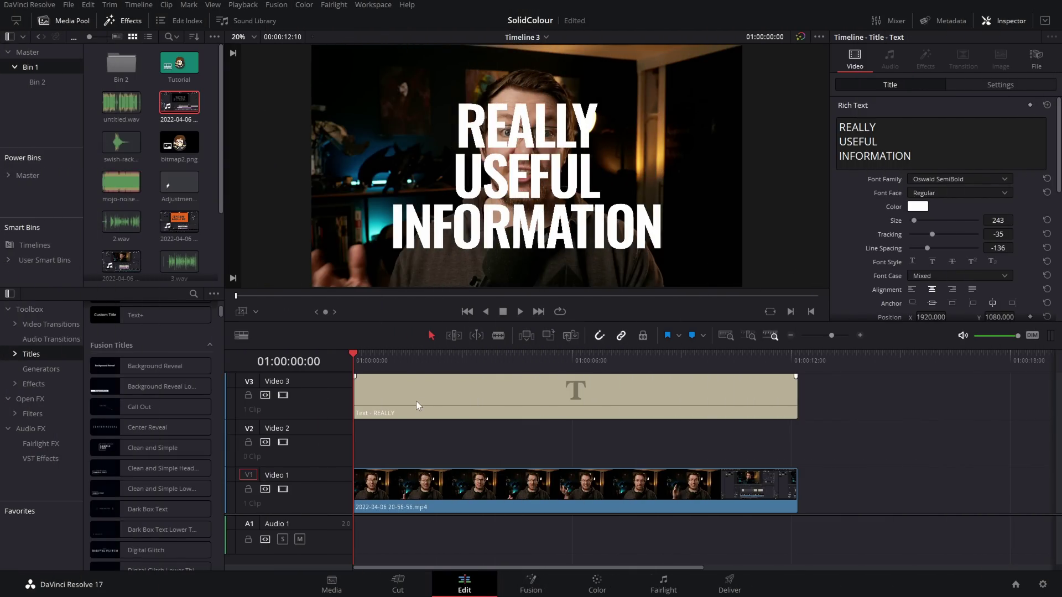
- Try raising the REALLY USEFUL INFORMATION title's Background Height, then reset it to 0
left_click(548, 394)
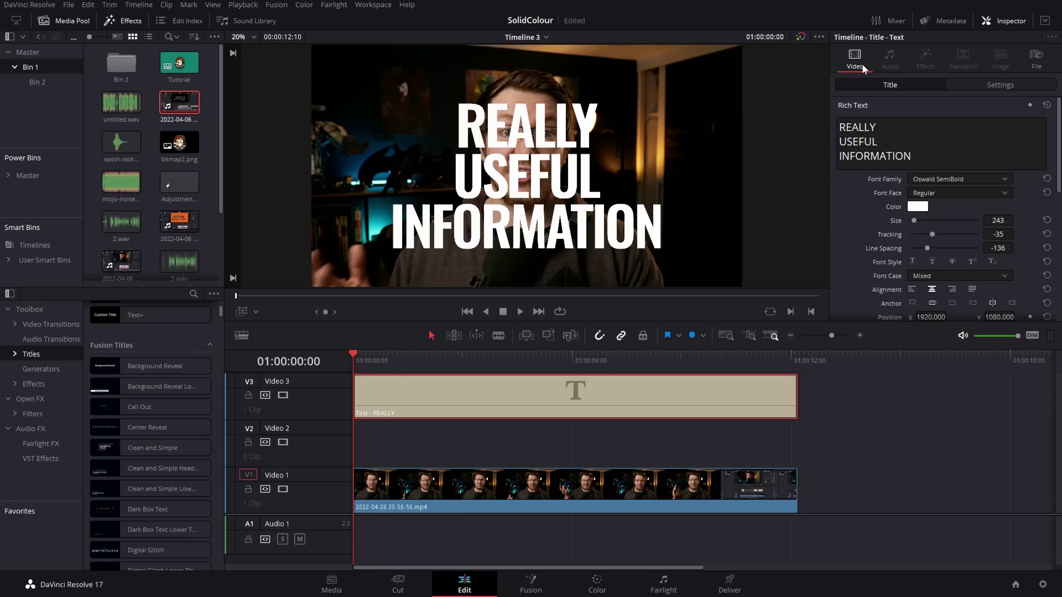
scroll(945, 177, "down", 10)
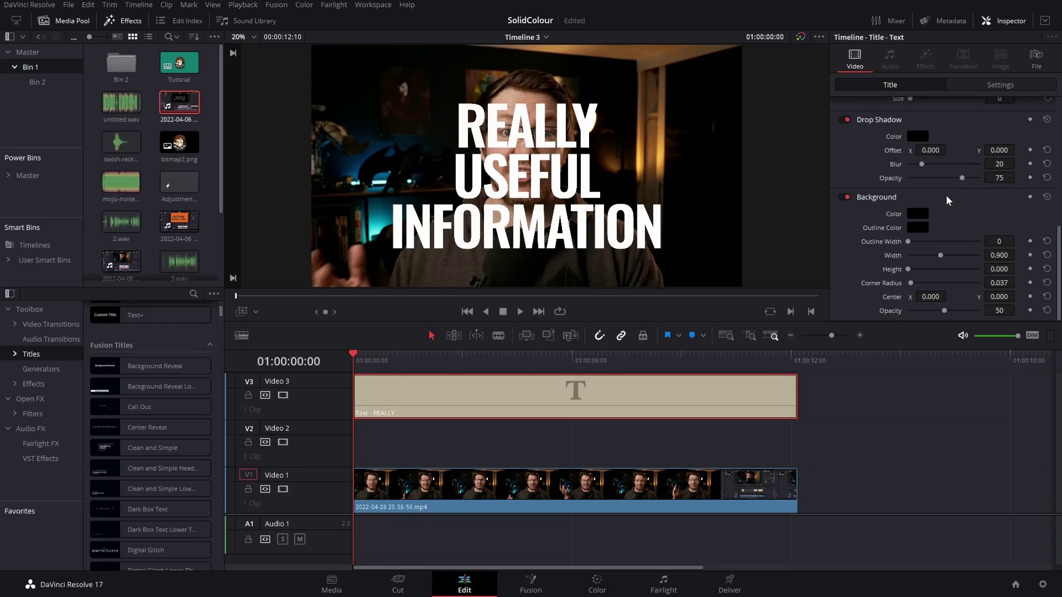
left_click_drag(908, 275, 934, 275)
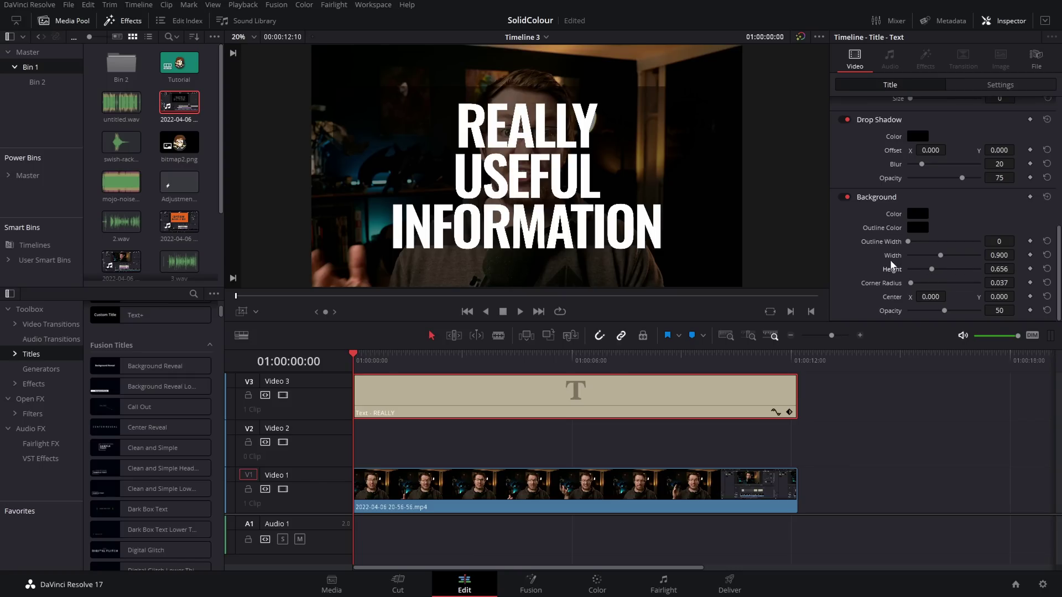
left_click(1047, 197)
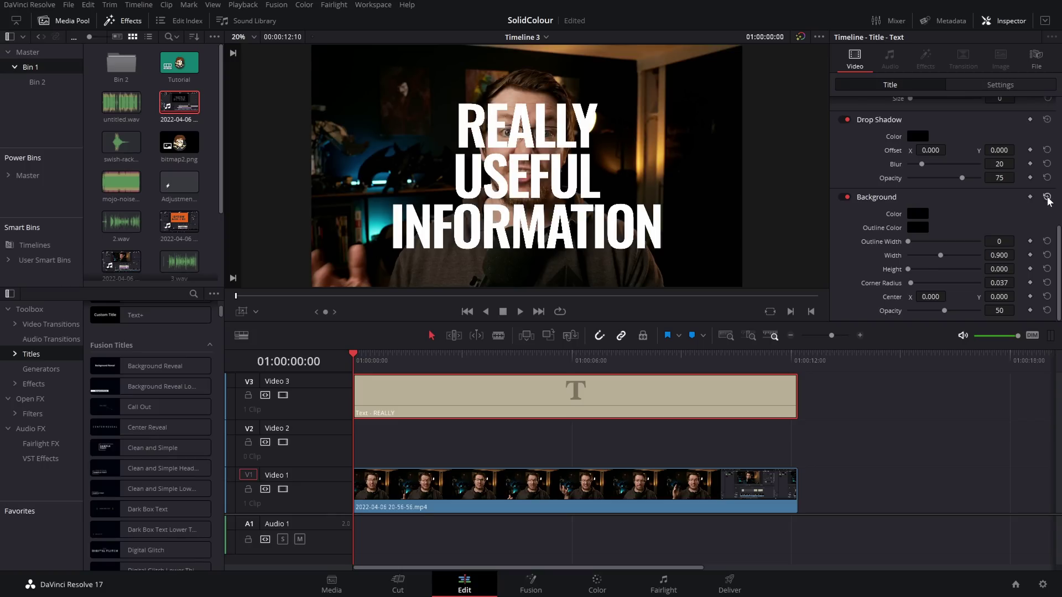
- Add a black Solid Color clip on Video 2 above the footage and select it
left_click(41, 369)
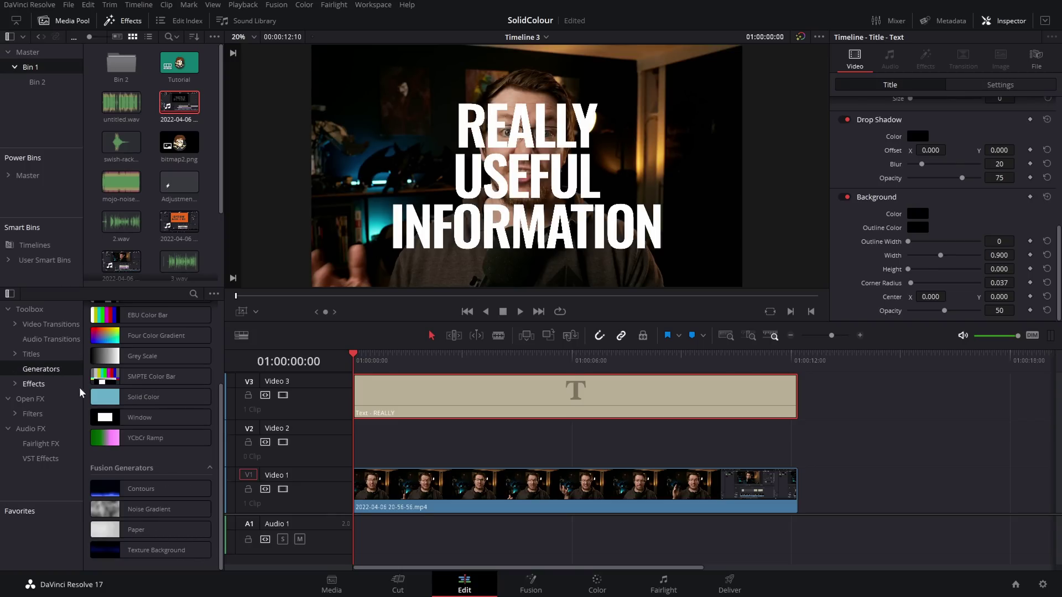
left_click_drag(132, 401, 796, 439)
left_click(628, 453)
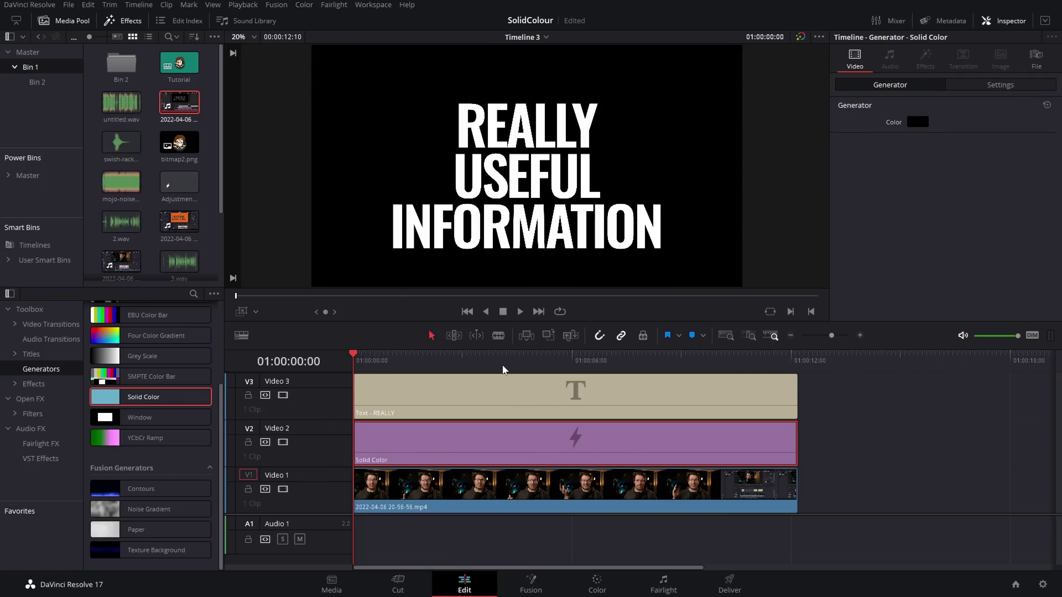
left_click_drag(487, 359, 505, 361)
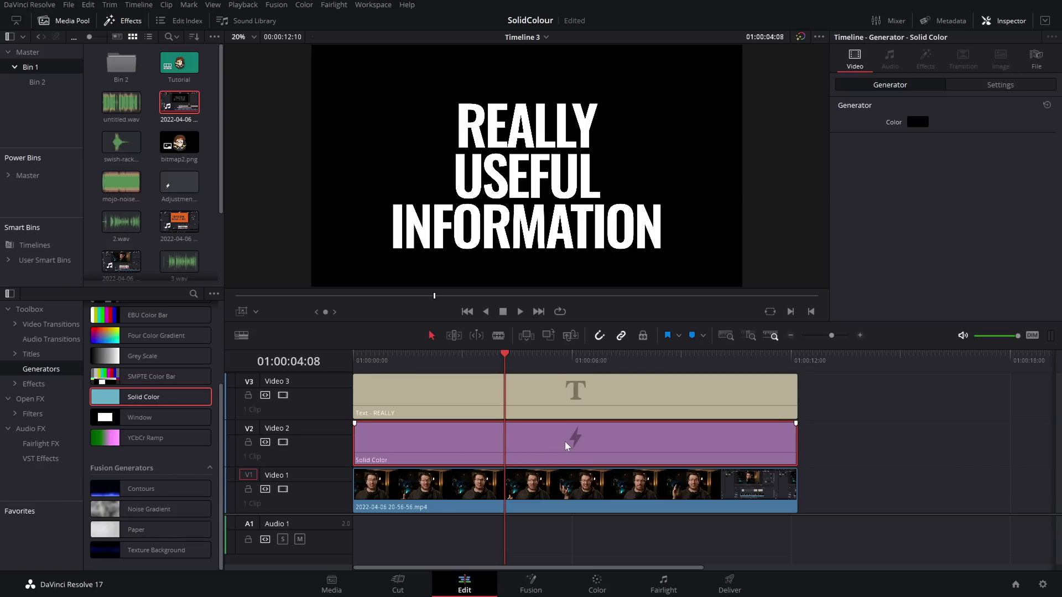
- Lower the solid clip's Composite Opacity to 64.89 to dim the camera footage
left_click(1009, 19)
left_click(1010, 19)
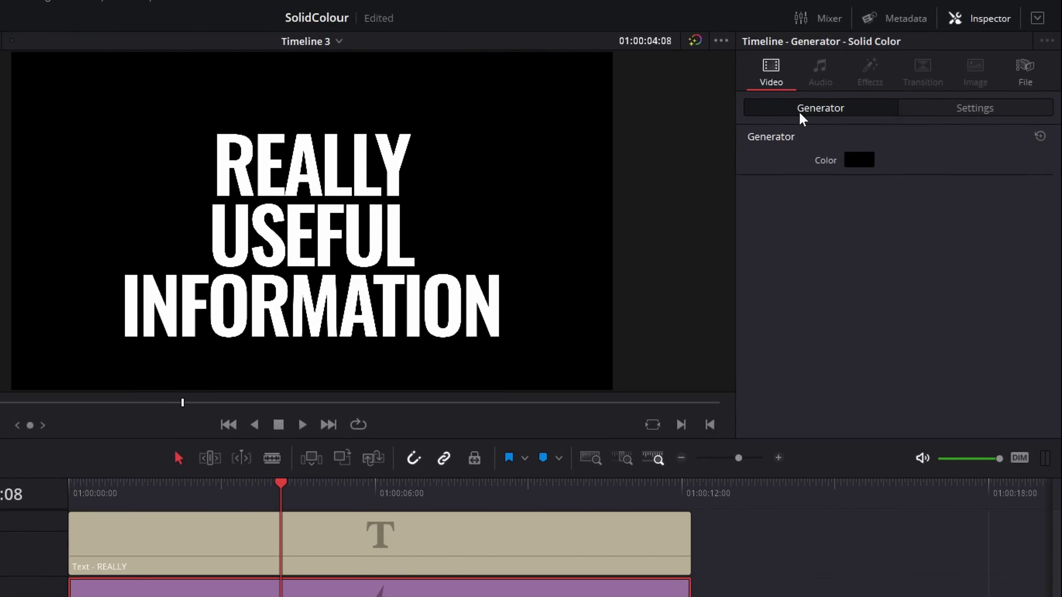
left_click(973, 111)
scroll(854, 265, "down", 5)
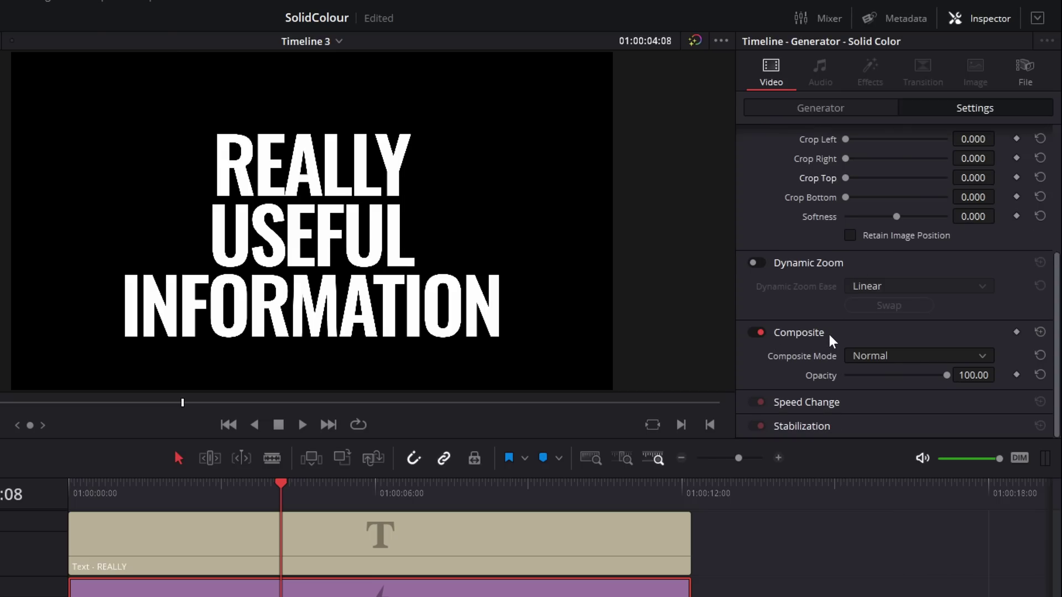
left_click_drag(947, 375, 918, 358)
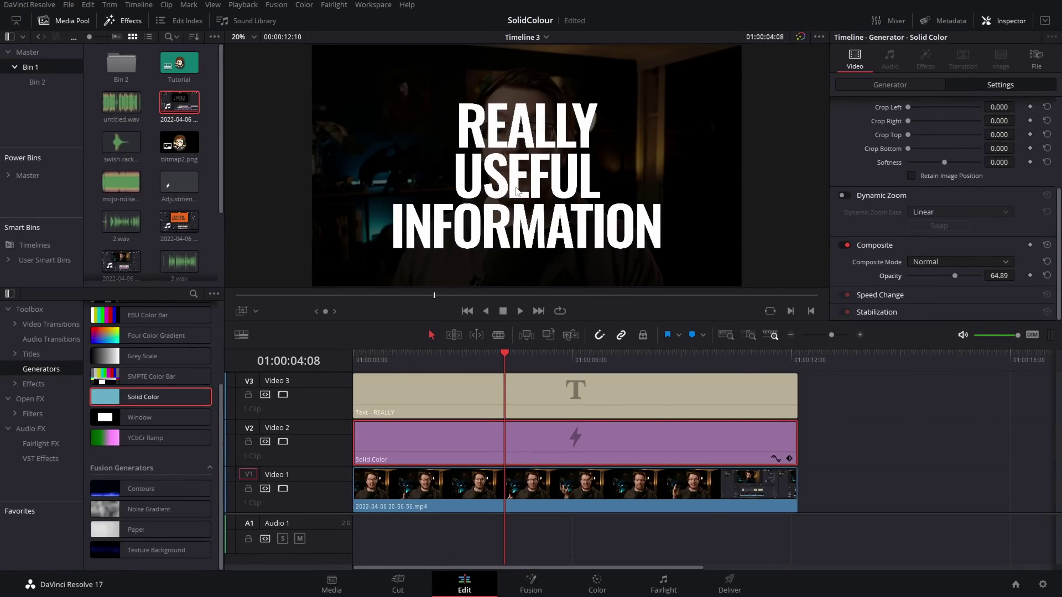
- Trim the title clip to start at 01:00:01:00 and end earlier
left_click(564, 413)
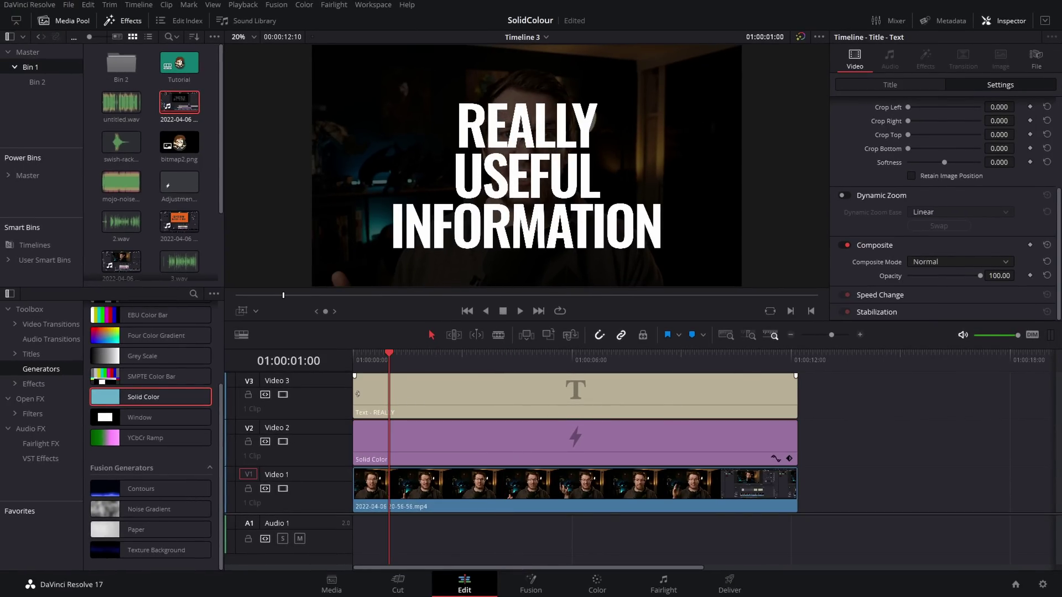
left_click_drag(355, 394, 391, 394)
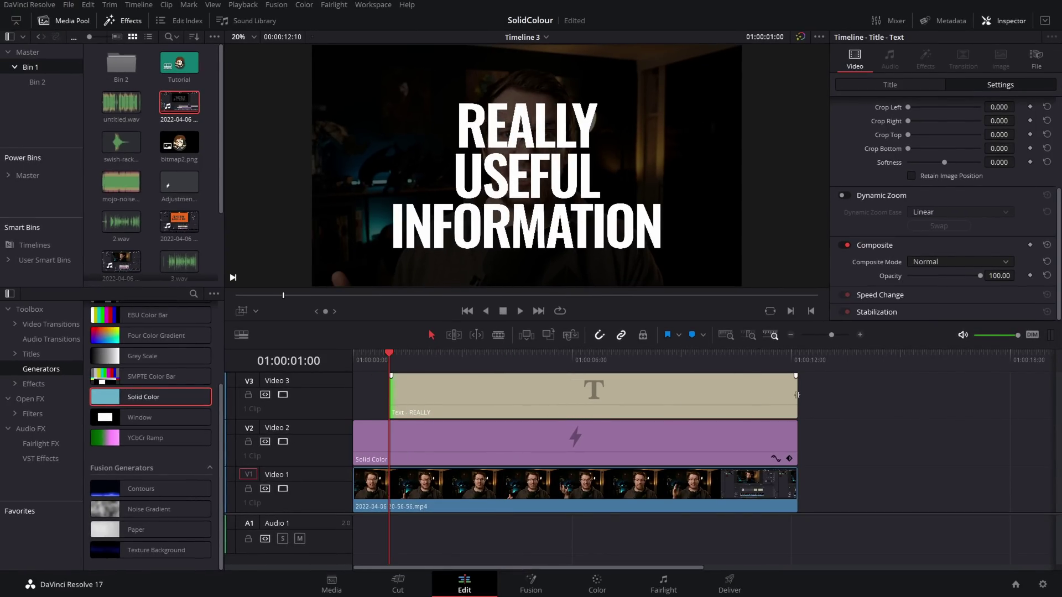
left_click_drag(796, 395, 754, 394)
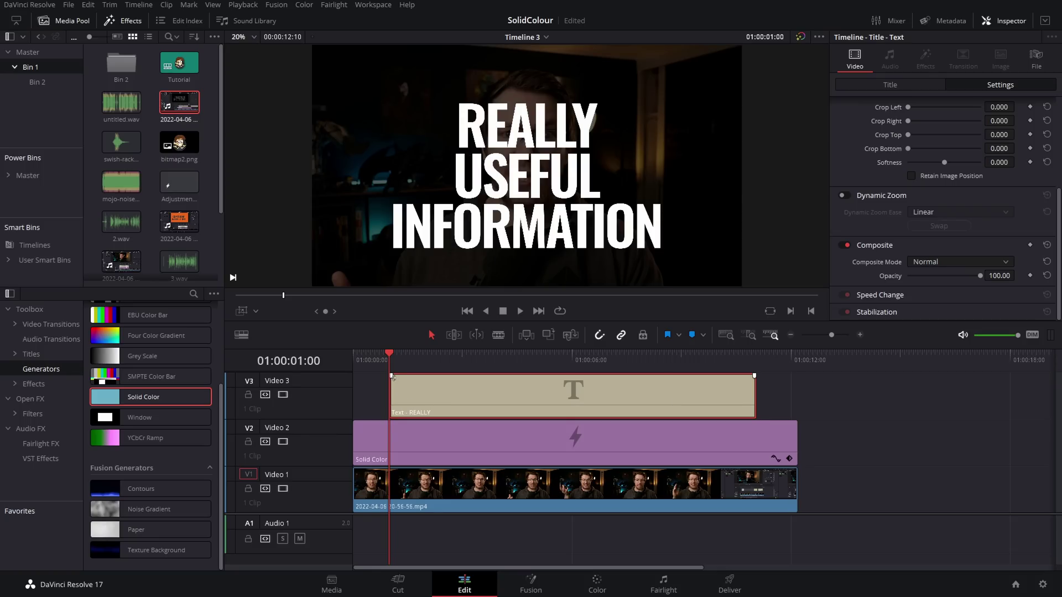
- Add a fade-in and fade-out to the title and preview it from 01:00:00:19
left_click_drag(391, 376, 428, 375)
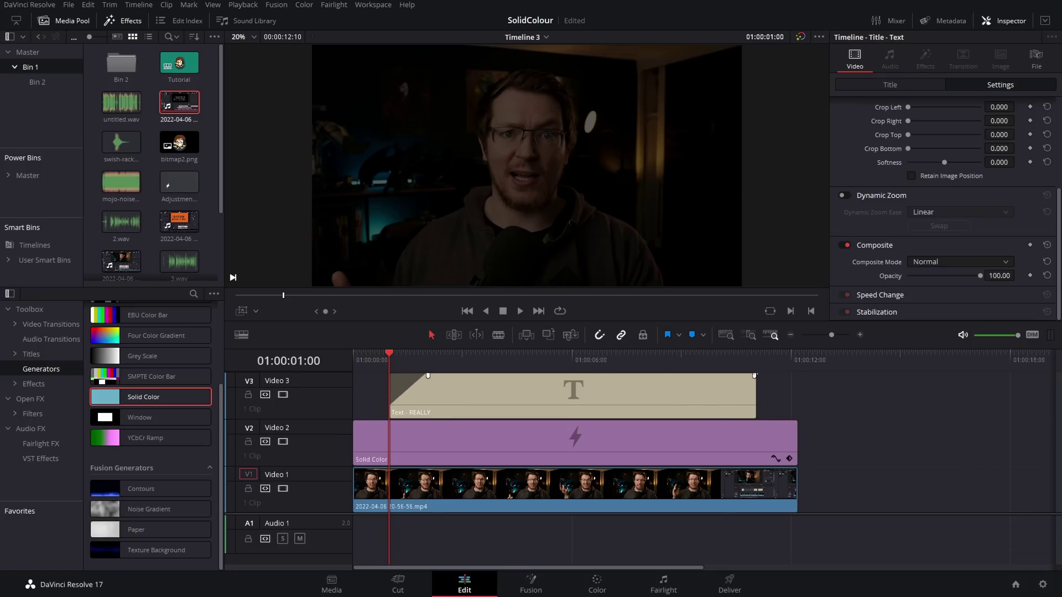
left_click_drag(754, 375, 714, 375)
left_click(367, 353)
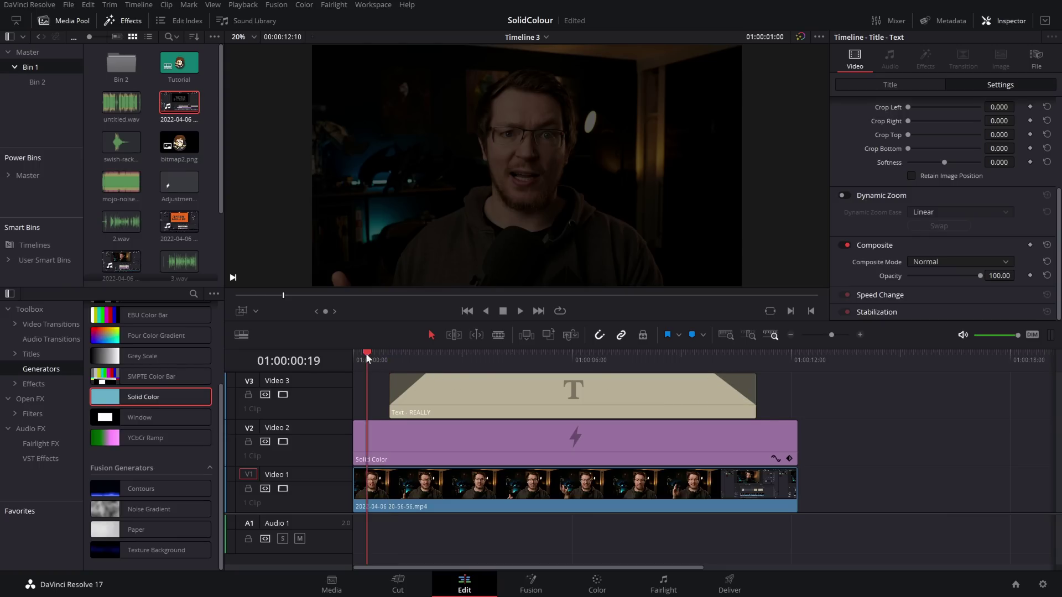
key("space")
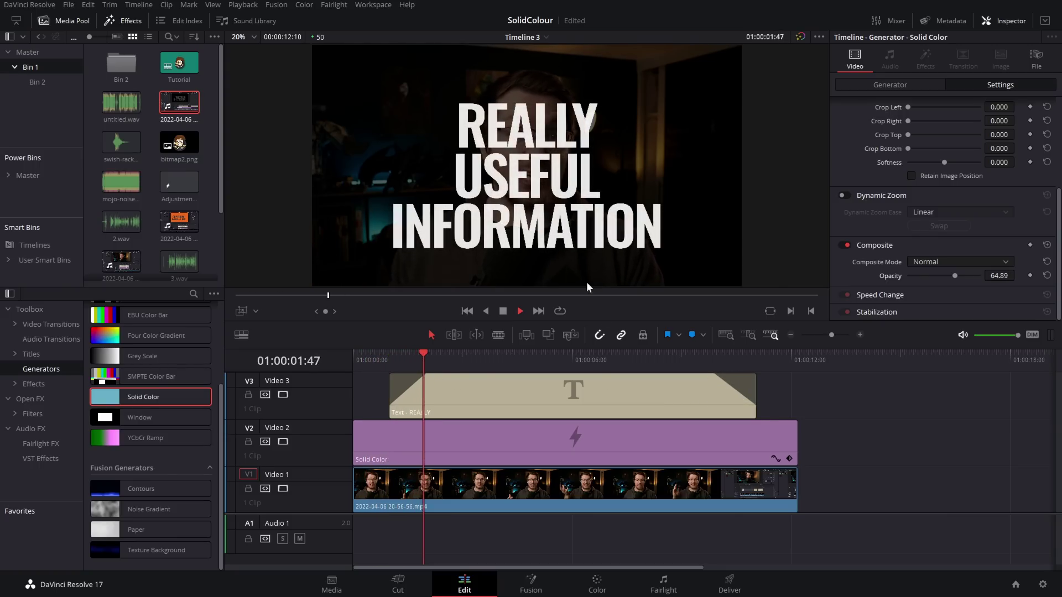
key("space")
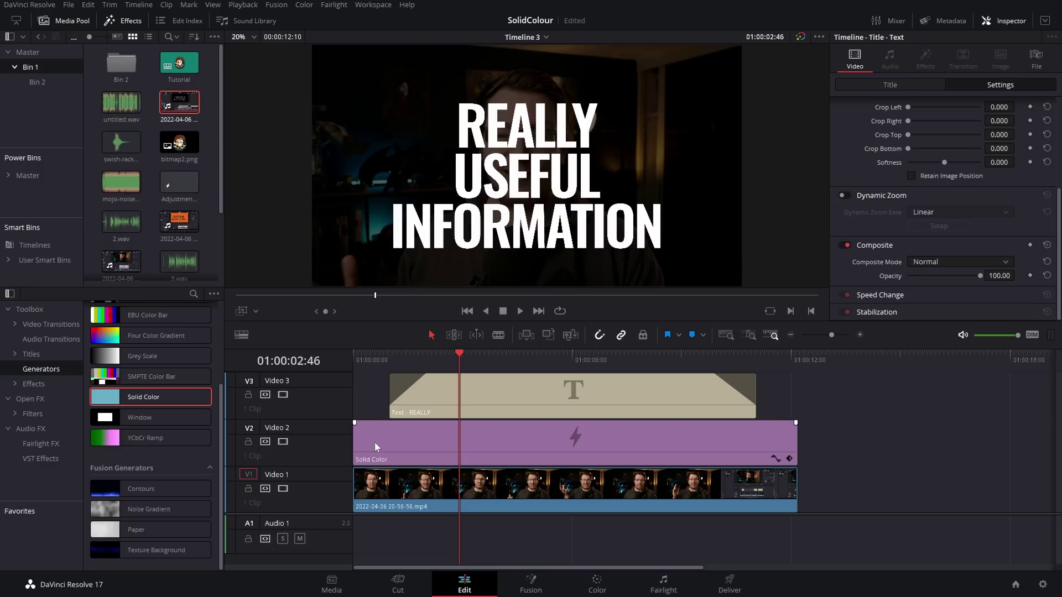
- Put a Barn Door transition on the Solid Color clip's start and play from the beginning
left_click(42, 324)
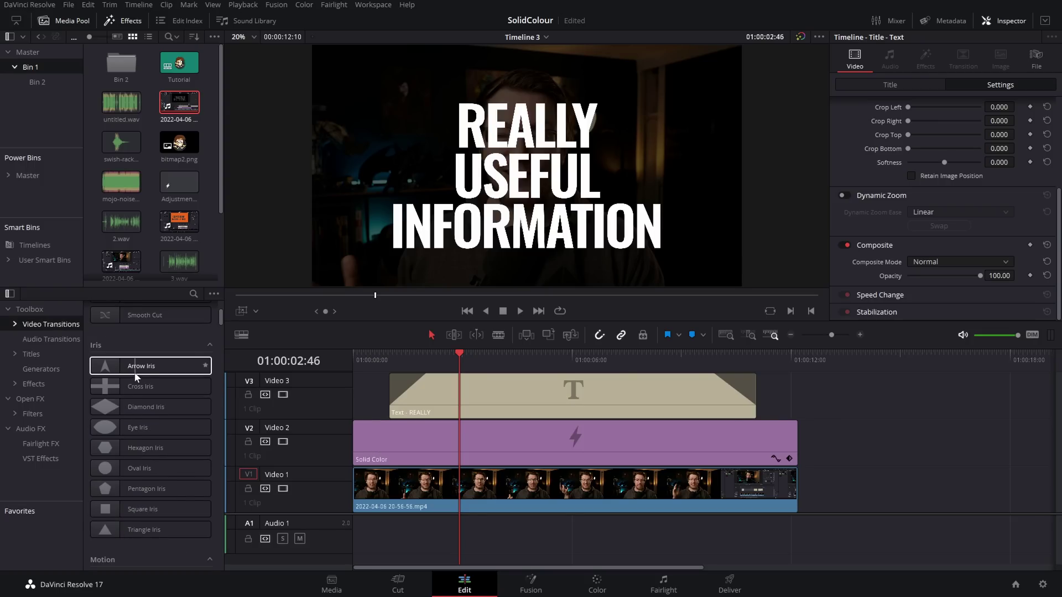
scroll(139, 368, "down", 5)
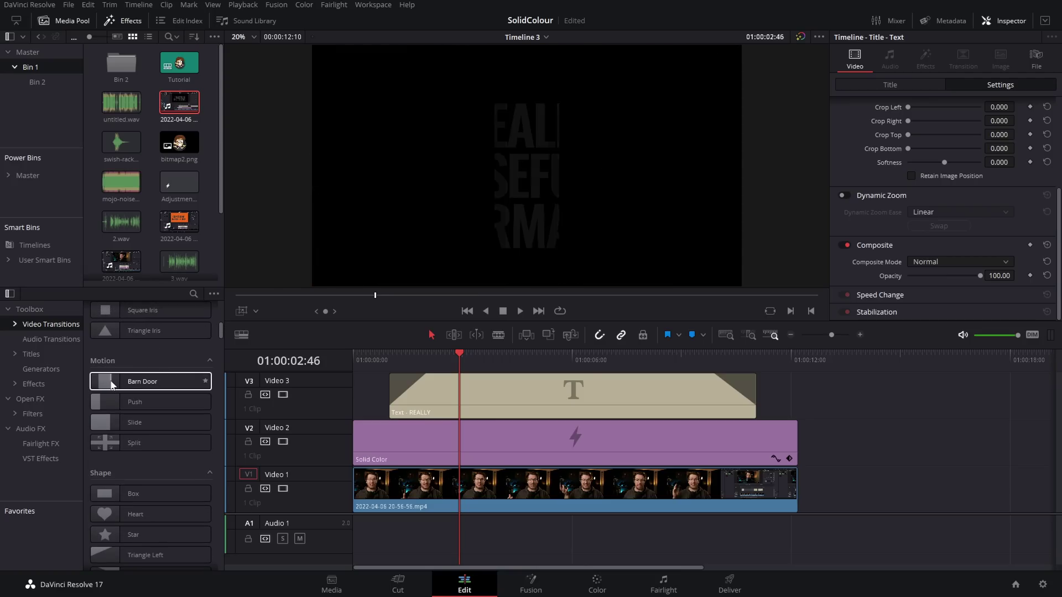
left_click_drag(120, 386, 389, 436)
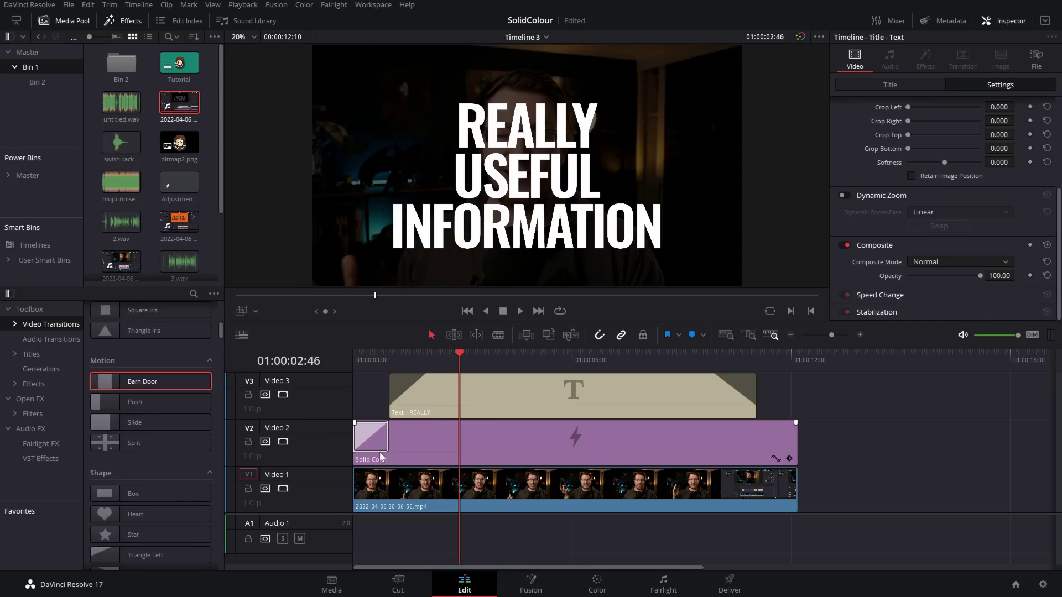
left_click(390, 436)
key("Home")
key("space")
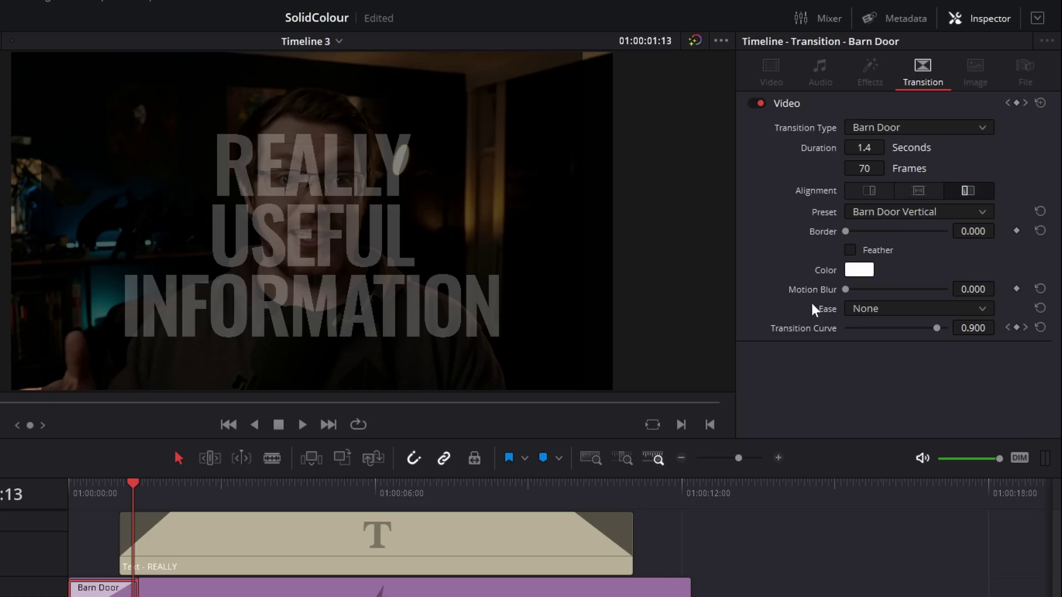
- Set the Barn Door transition's Ease to In & Out and replay the timeline
left_click(869, 310)
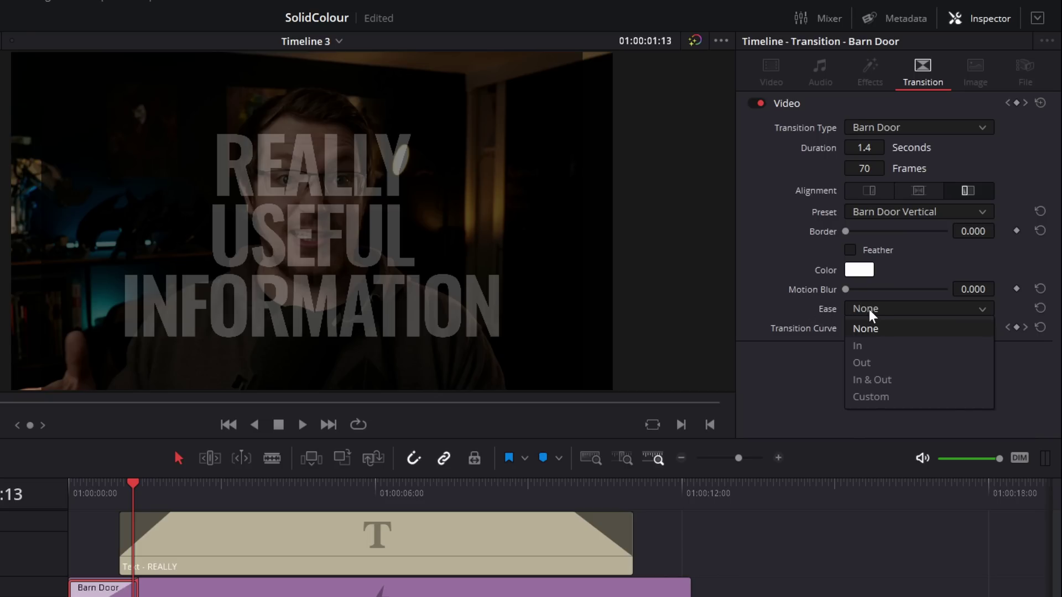
left_click(888, 379)
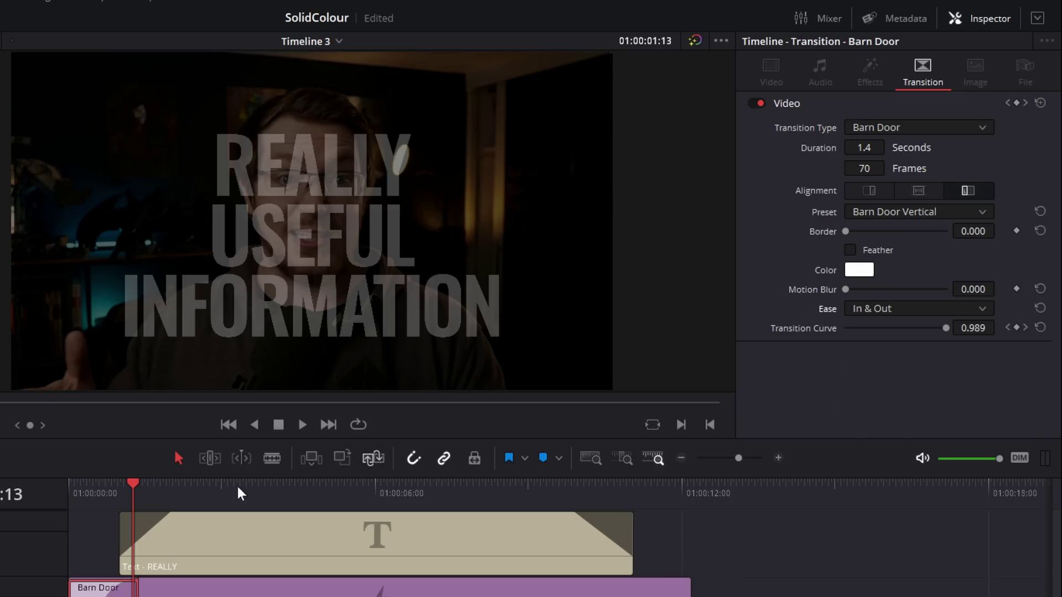
left_click(75, 496)
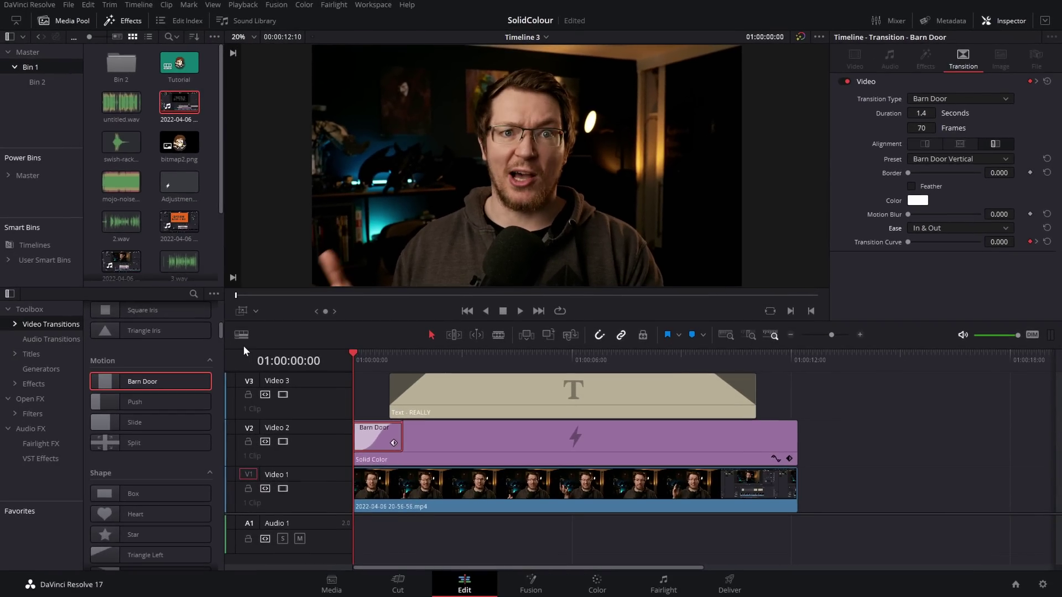
key("space")
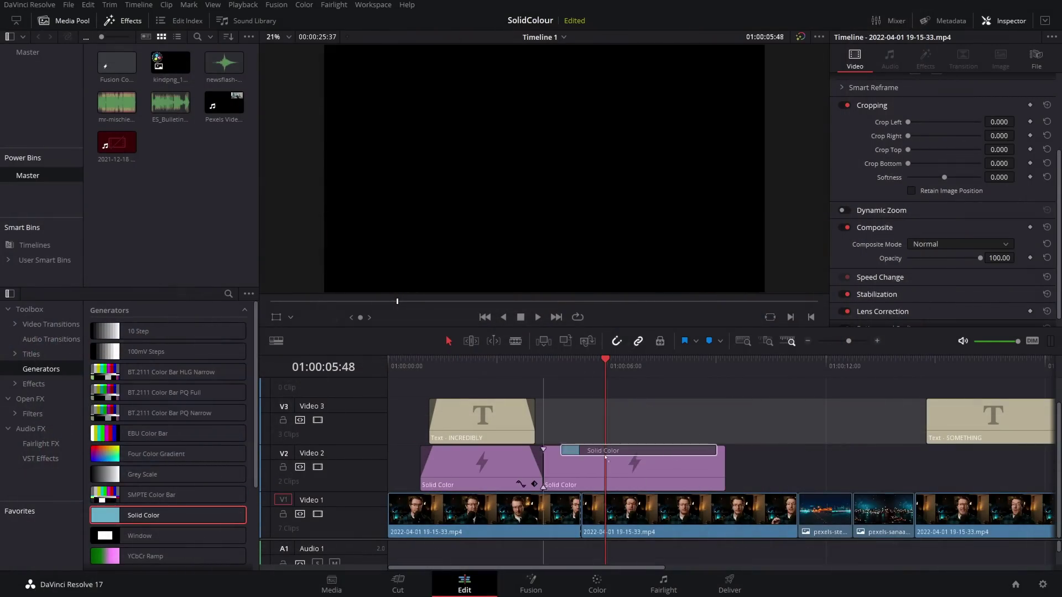
- Place a Solid Color generator on Video 2 of Timeline 1 above the footage
left_click_drag(587, 464, 594, 464)
left_click(665, 480)
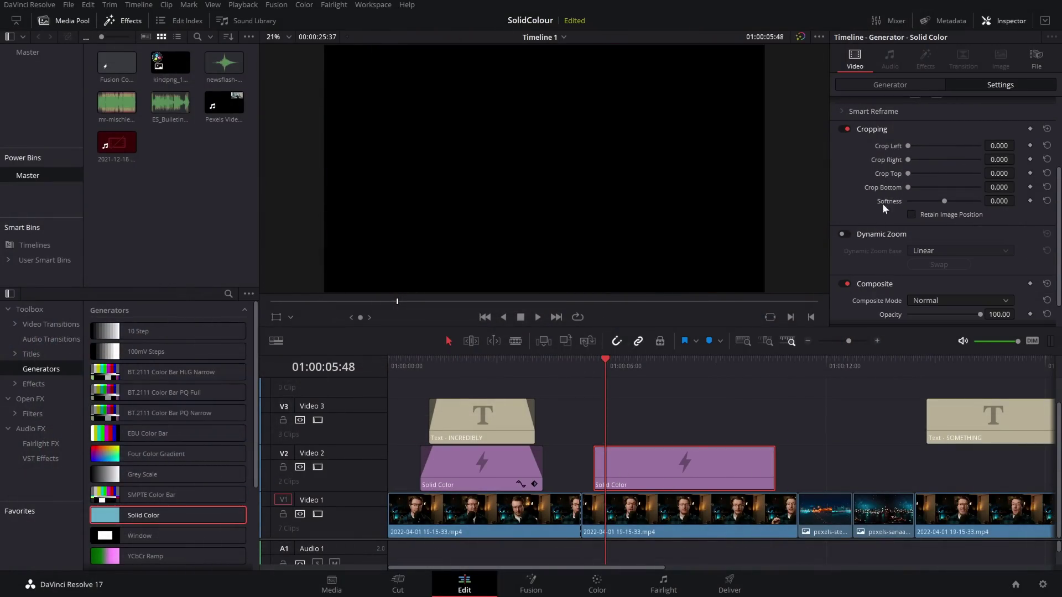
left_click(868, 86)
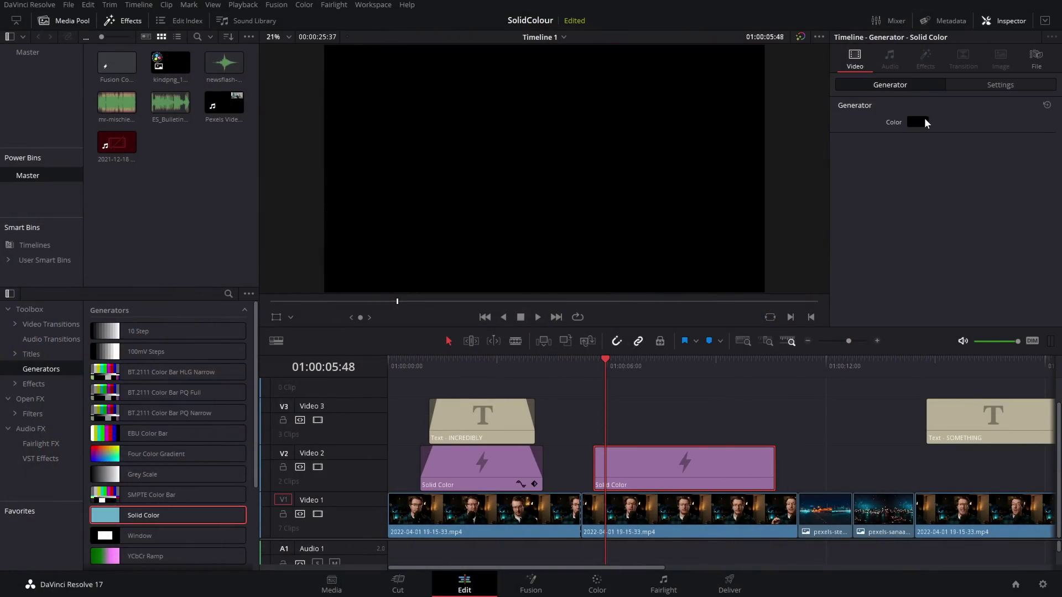
- Set the solid's Composite Mode to Saturation so the footage turns black and white
left_click(990, 85)
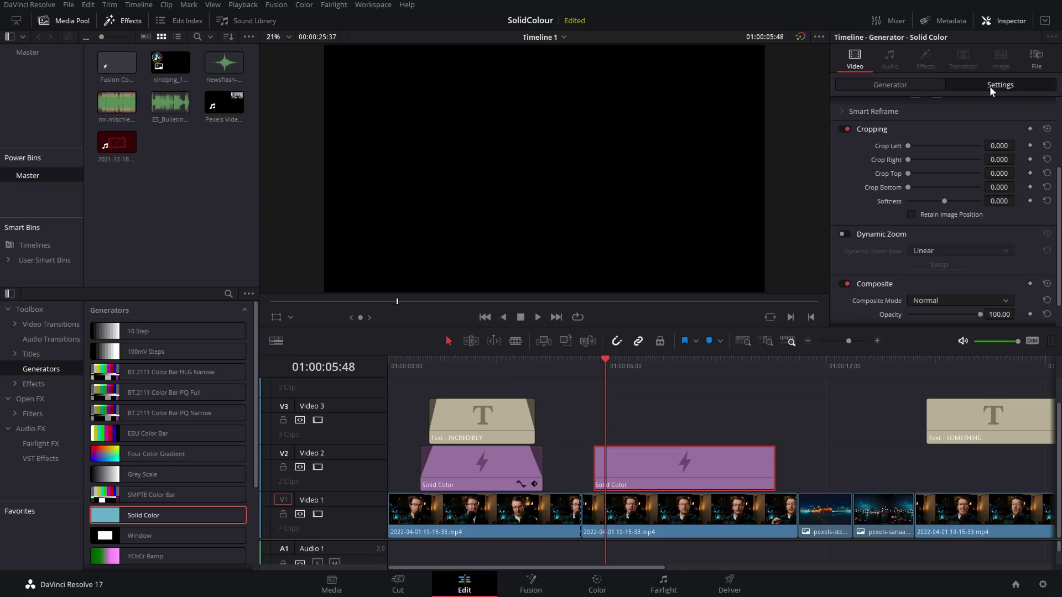
scroll(904, 287, "down", 1)
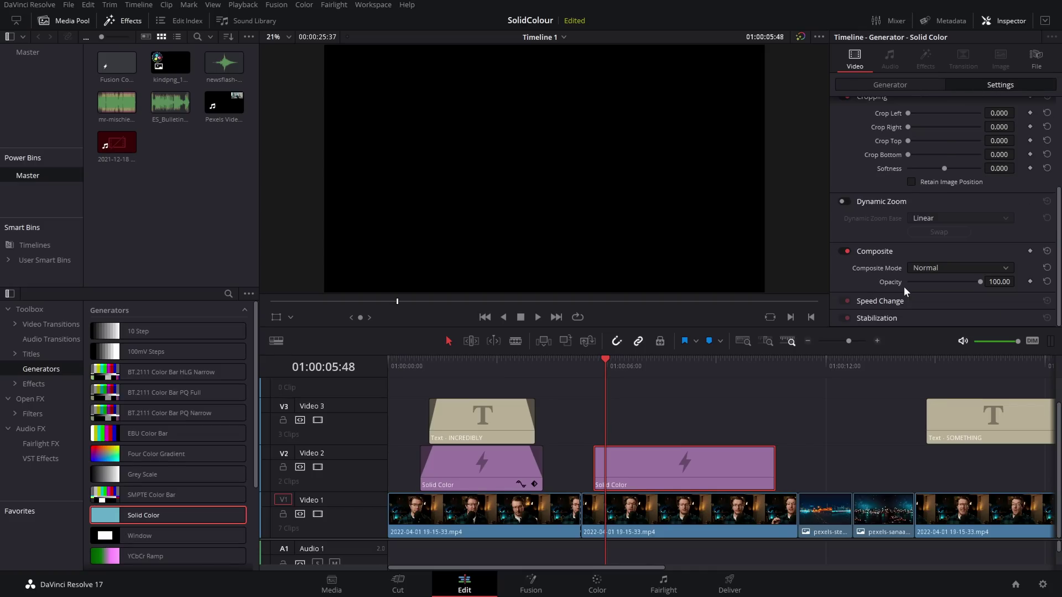
left_click(947, 270)
scroll(958, 322, "down", 4)
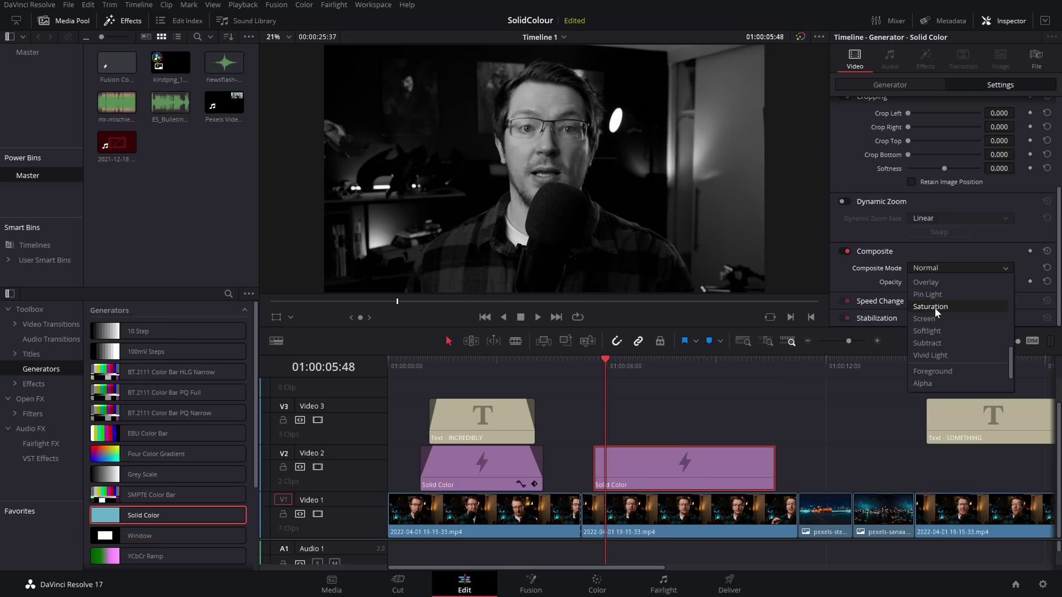
left_click(935, 308)
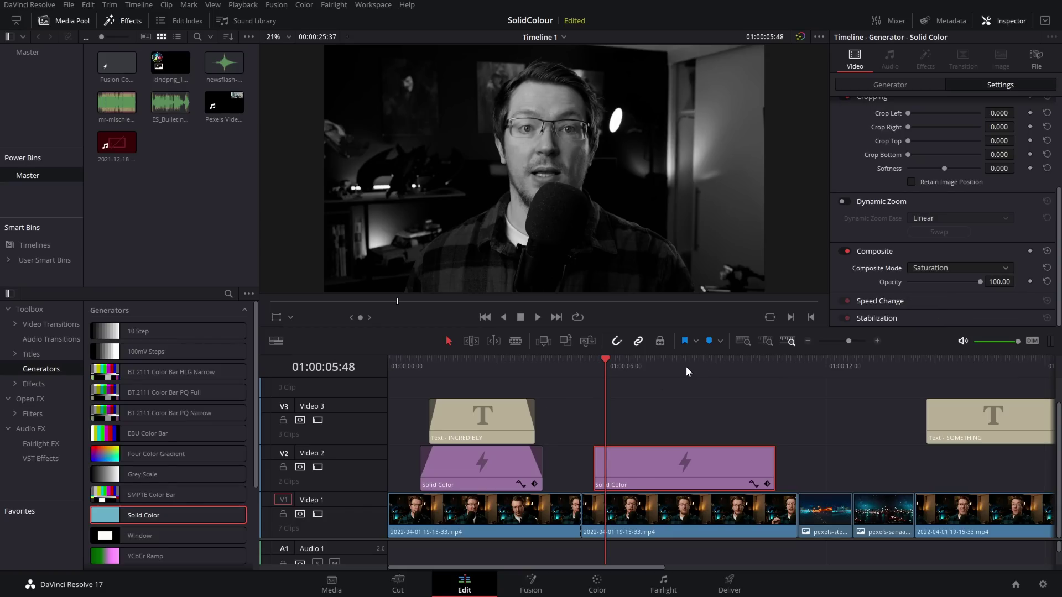
left_click(651, 366)
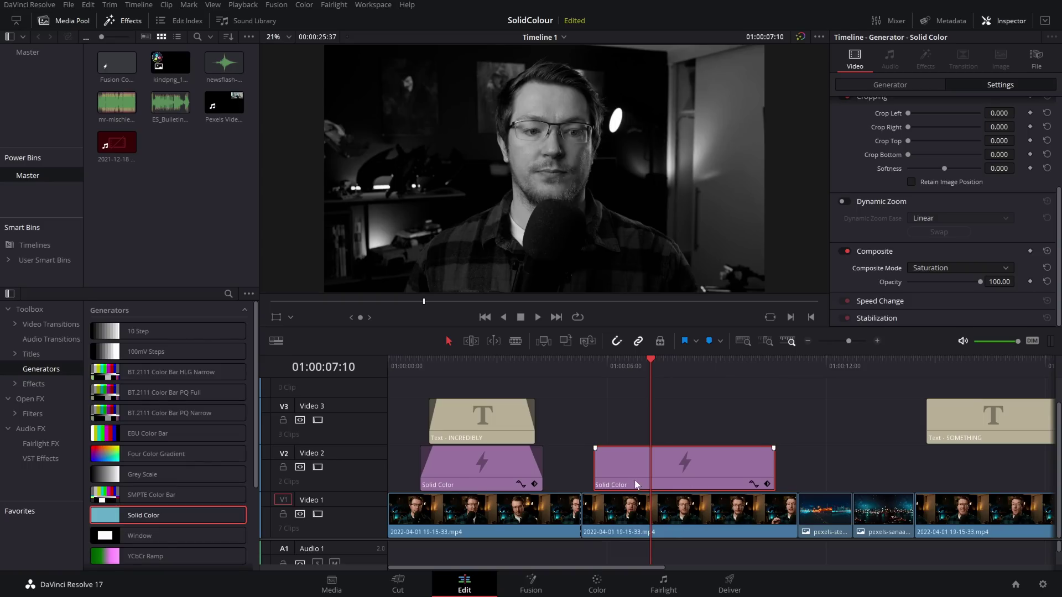
- Shift the Saturation overlay slightly later and keep its opacity at 100
mouse_move(636, 481)
left_mouse_down()
mouse_move(748, 479)
mouse_move(652, 472)
left_mouse_up()
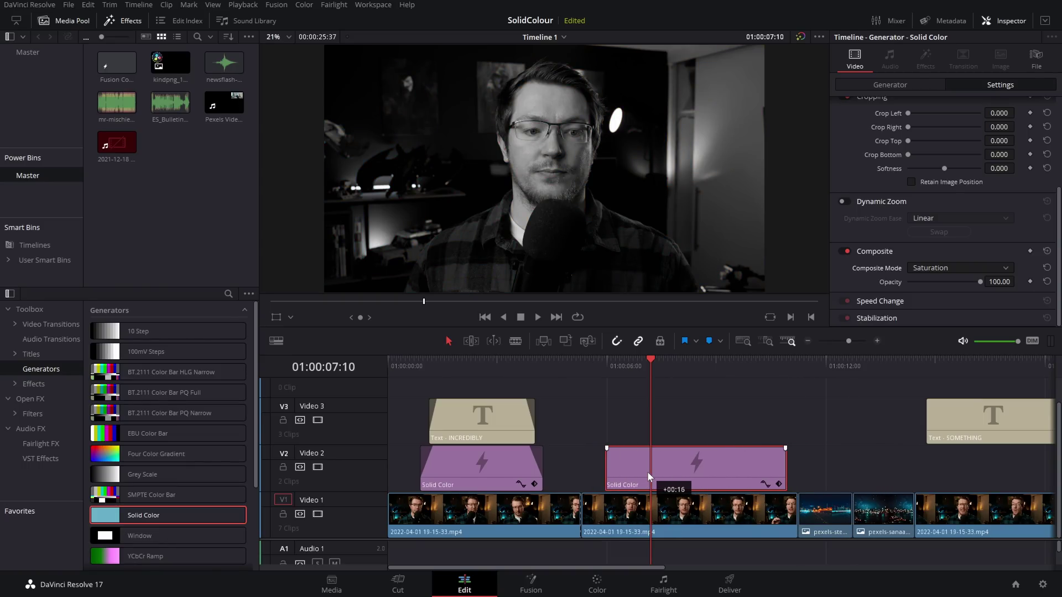
left_click_drag(648, 473, 648, 472)
left_click_drag(980, 281, 932, 282)
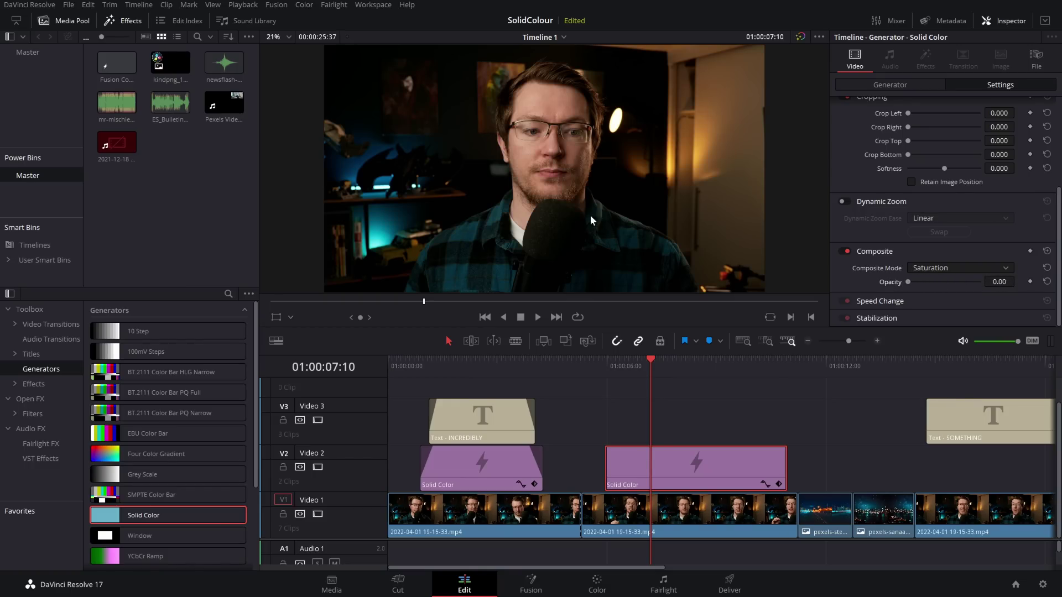
double_click(889, 279)
- Give the overlay a gradual fade-in and play back the transition to black and white
left_click_drag(607, 448, 694, 449)
left_click(591, 364)
key("space")
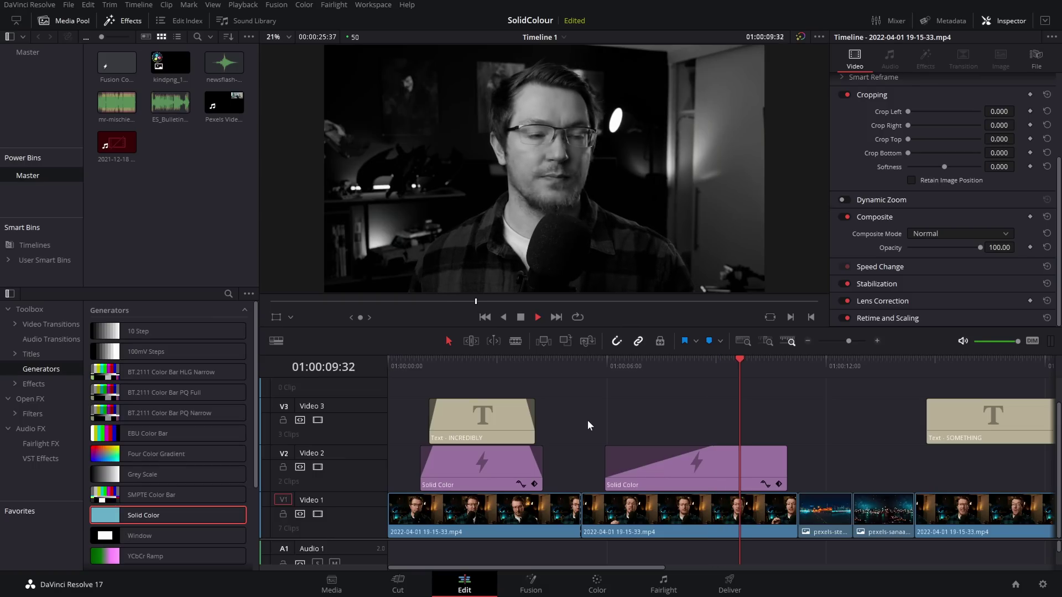
key("space")
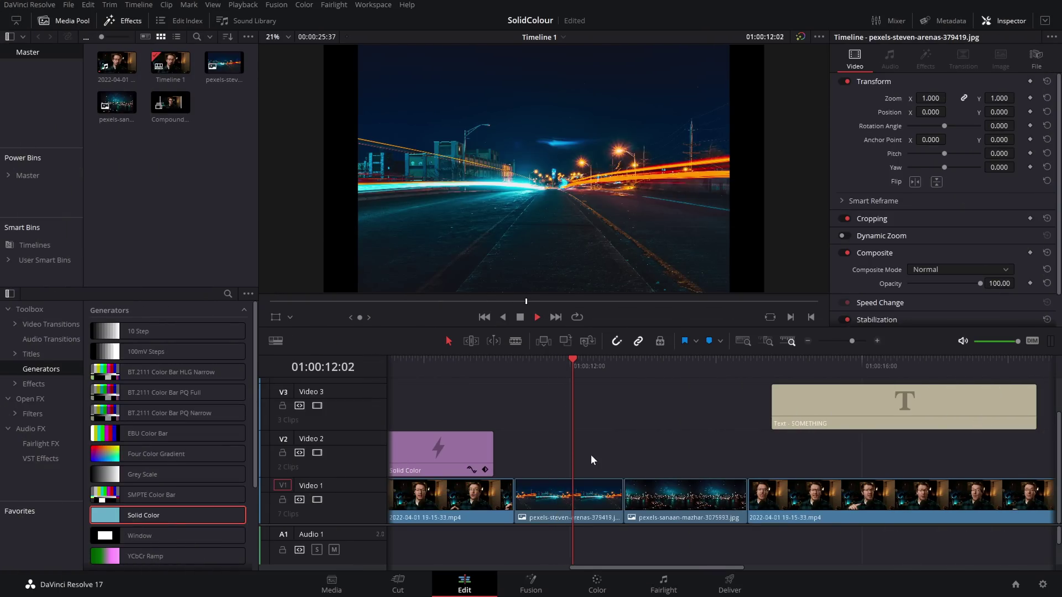
- Add a short Solid Color clip on Video 2 where the two city photos meet
key("space")
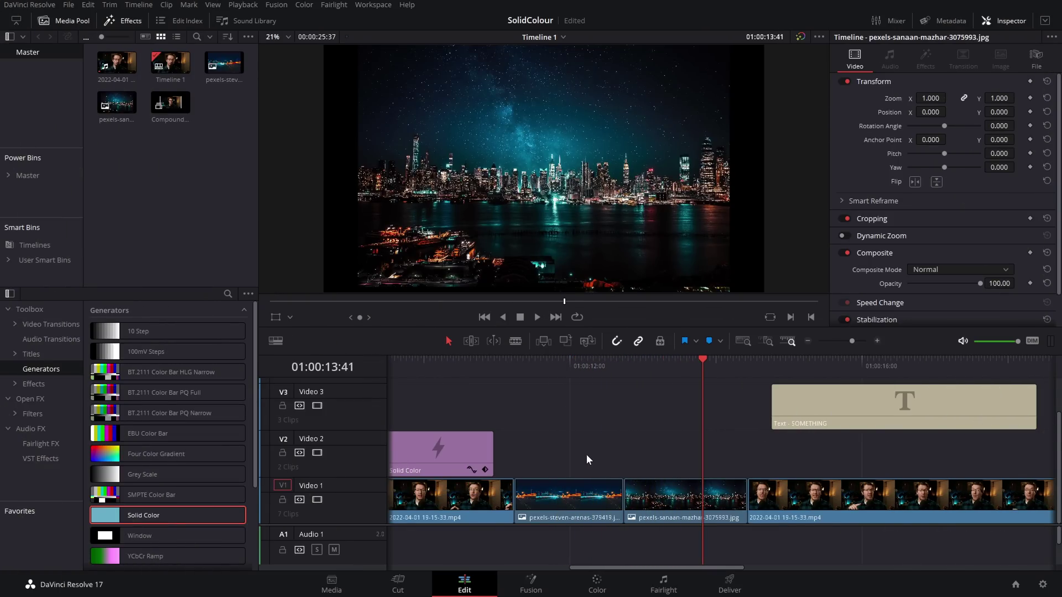
left_click_drag(148, 516, 578, 455)
left_click_drag(944, 455, 621, 463)
left_click(612, 462)
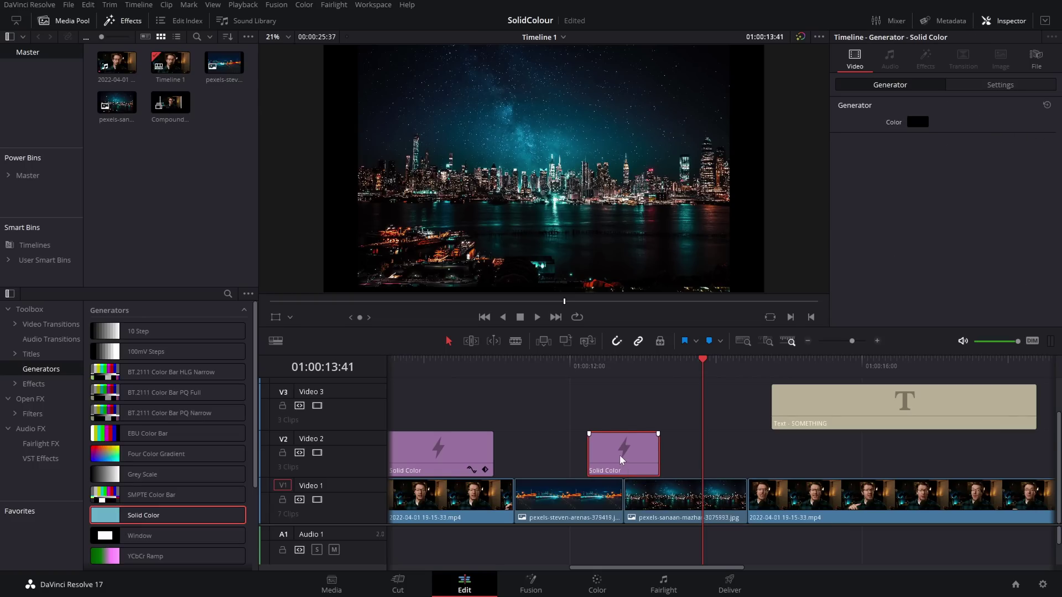
left_click(634, 372)
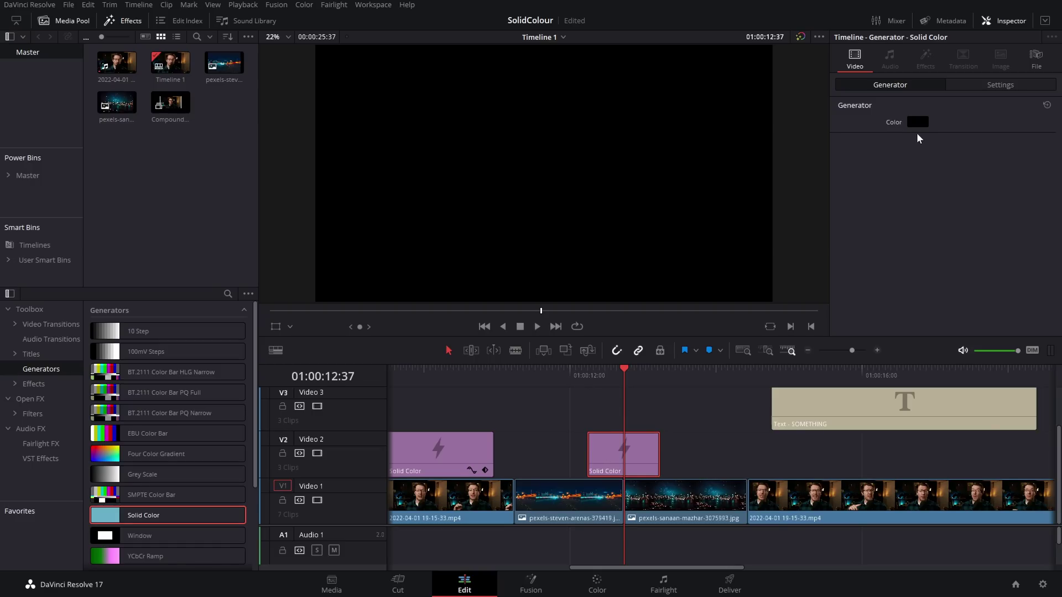
- Set the new solid's colour to orange #d1540b
left_click(916, 122)
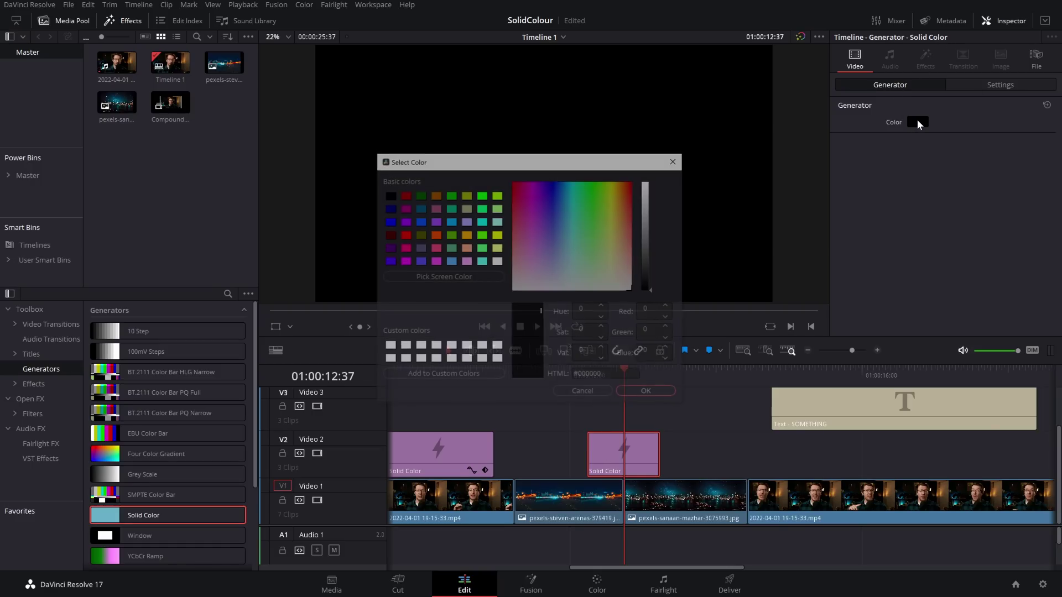
left_click(630, 191)
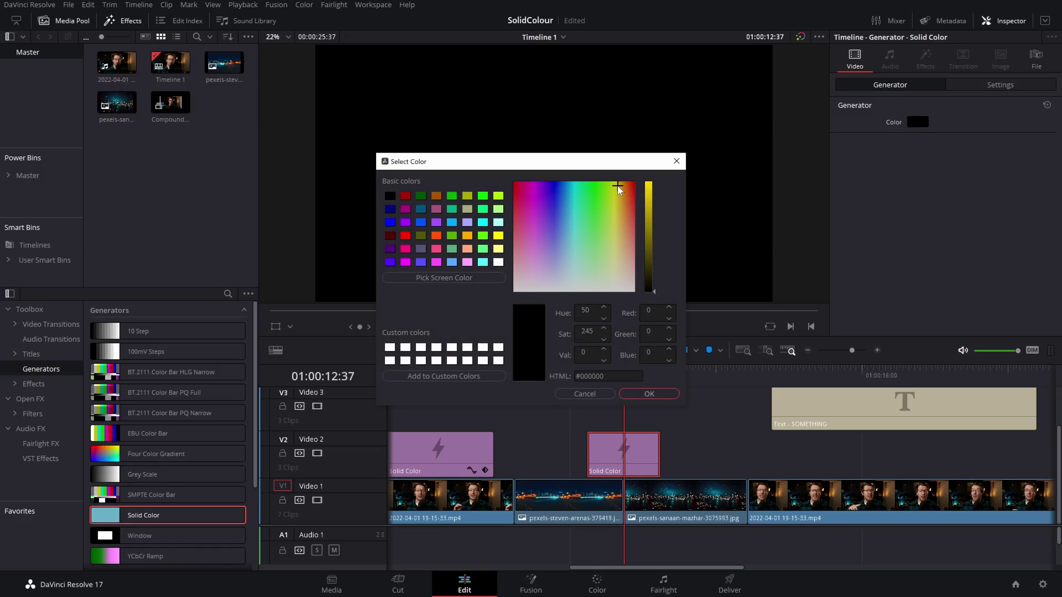
left_click(648, 201)
left_click(625, 187)
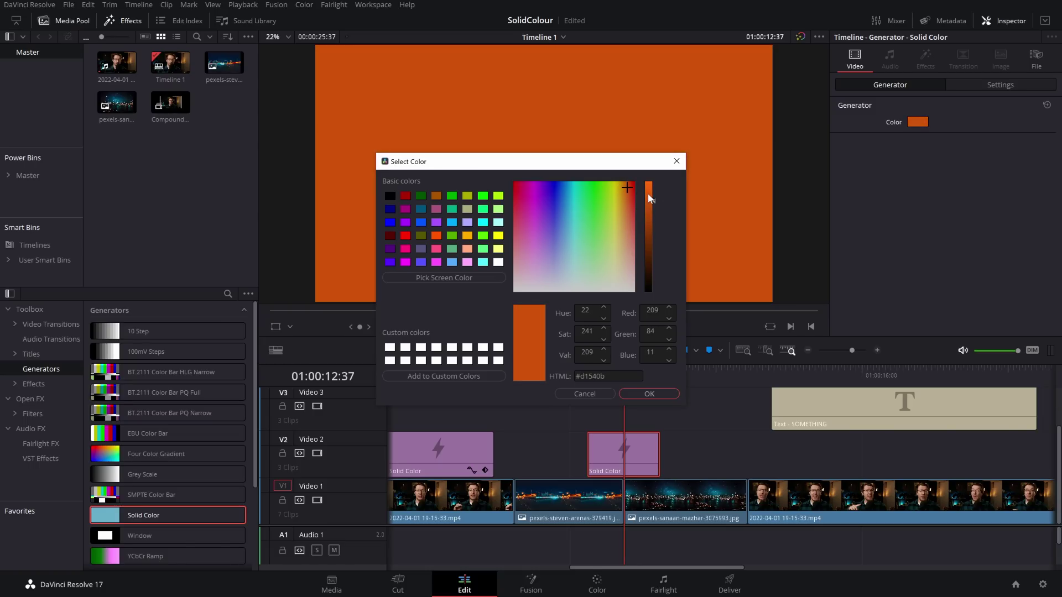
left_click(650, 394)
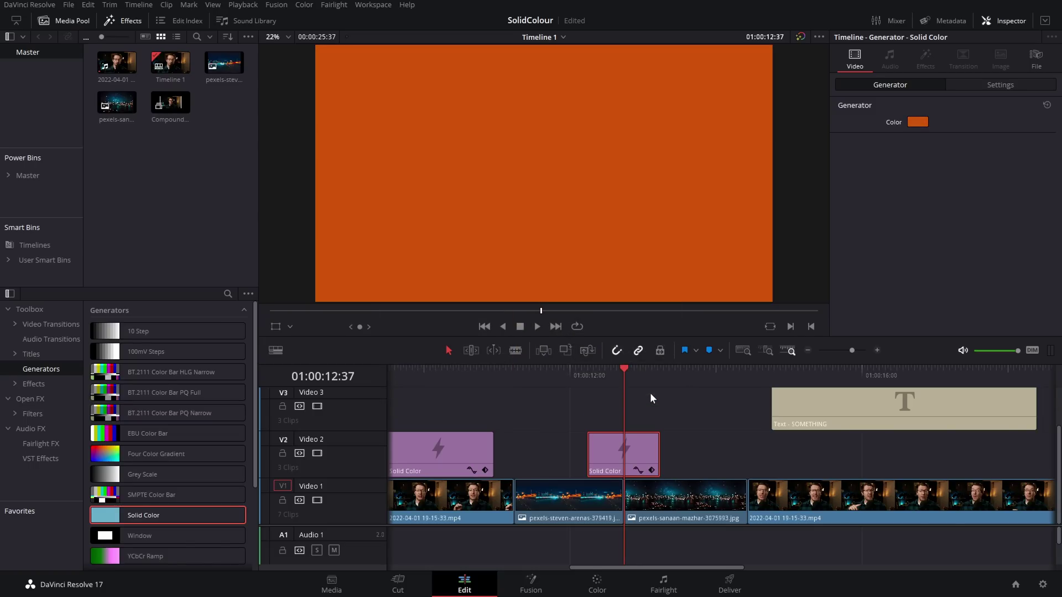
- Add a 16-frame Triangle Left shape transition to the start of the orange clip
left_click(33, 327)
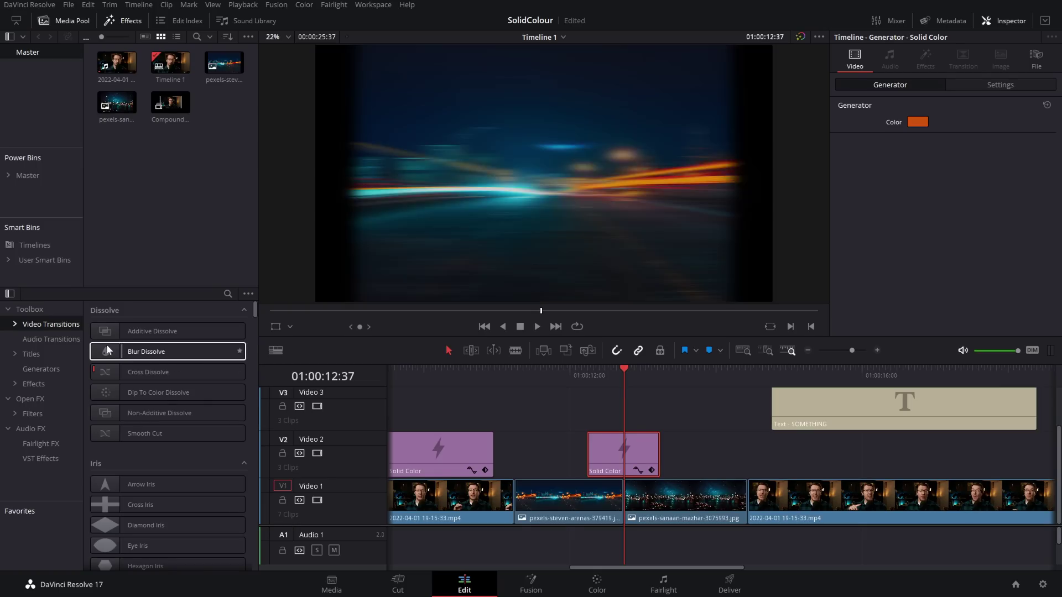
scroll(171, 454, "down", 6)
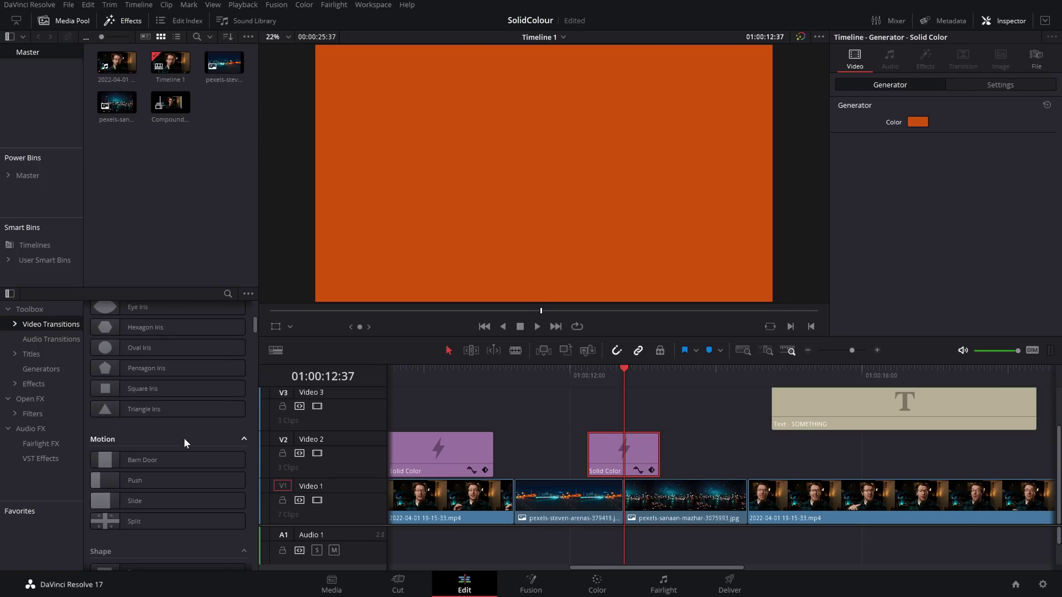
scroll(185, 442, "down", 2)
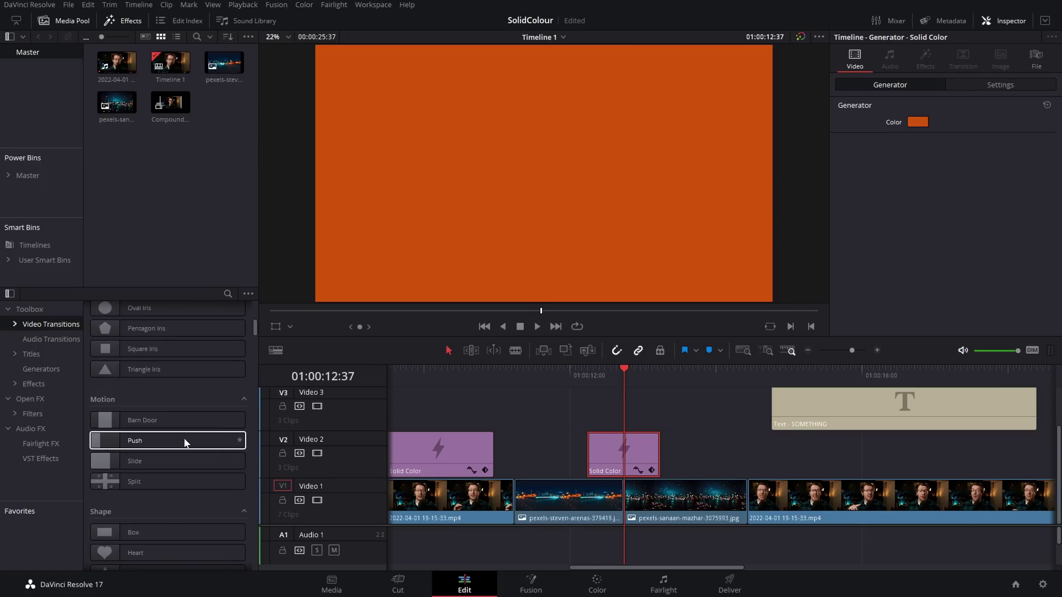
scroll(138, 454, "down", 4)
scroll(142, 454, "down", 2)
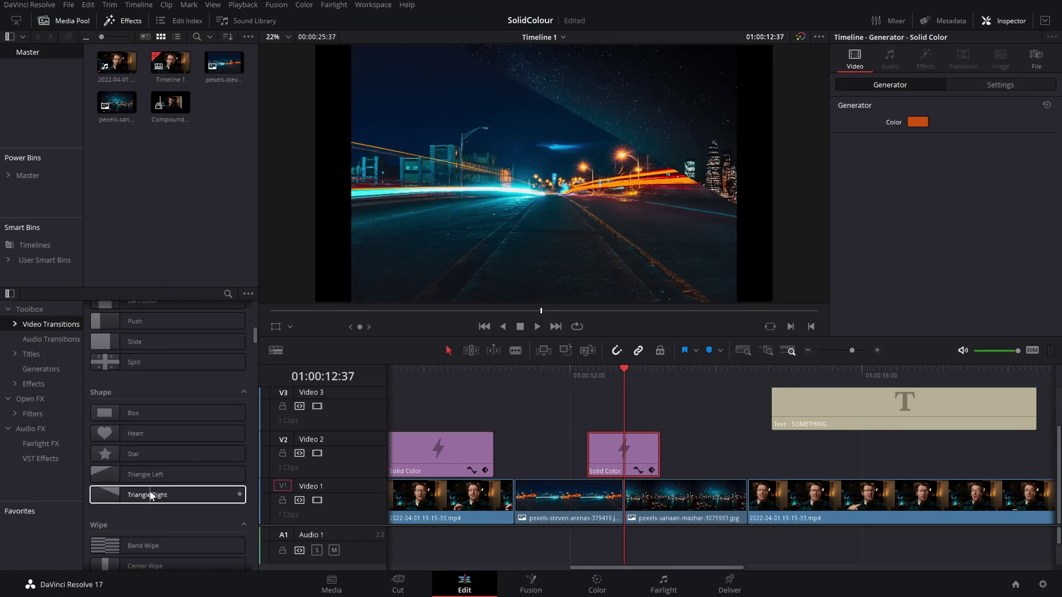
left_click_drag(116, 475, 597, 456)
- Set the Triangle Left transition on the orange clip to ease In & Out
left_click(602, 454)
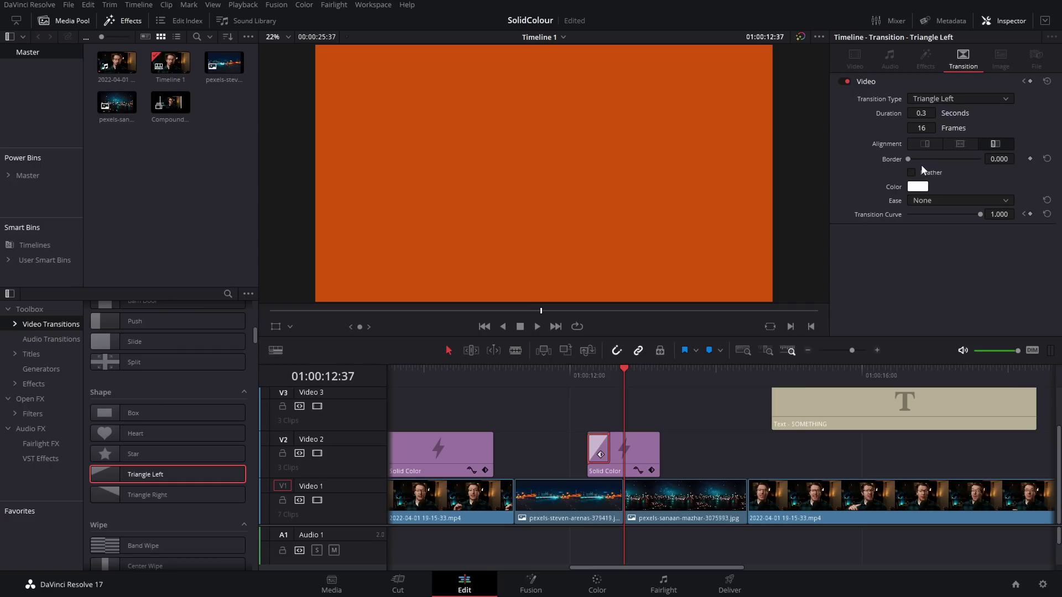
left_click(916, 201)
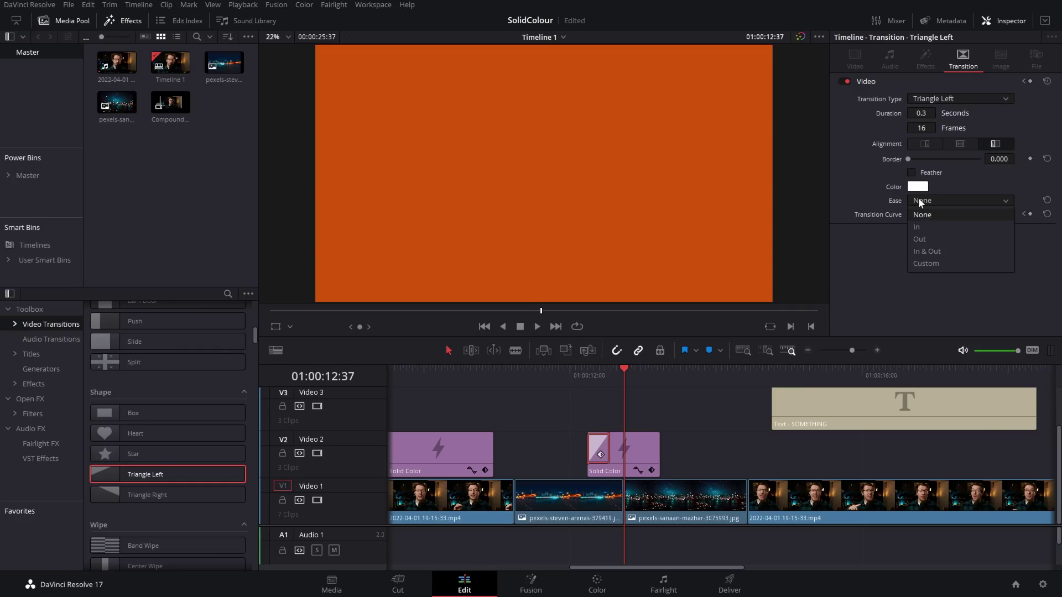
left_click(942, 254)
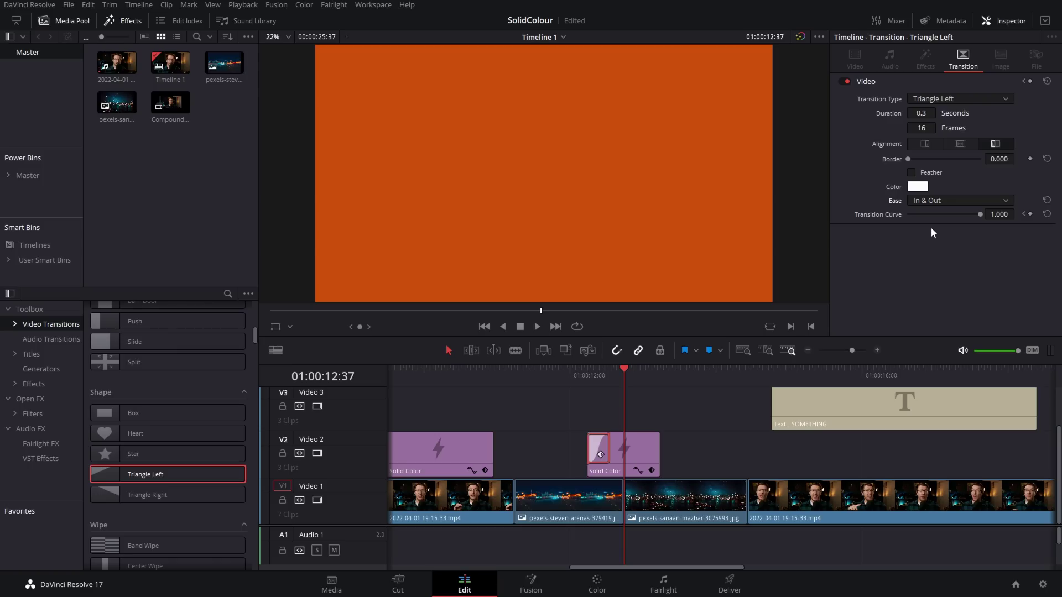
- Zoom the timeline in and lengthen the transition to 0.5 seconds (25 frames)
left_click(877, 351)
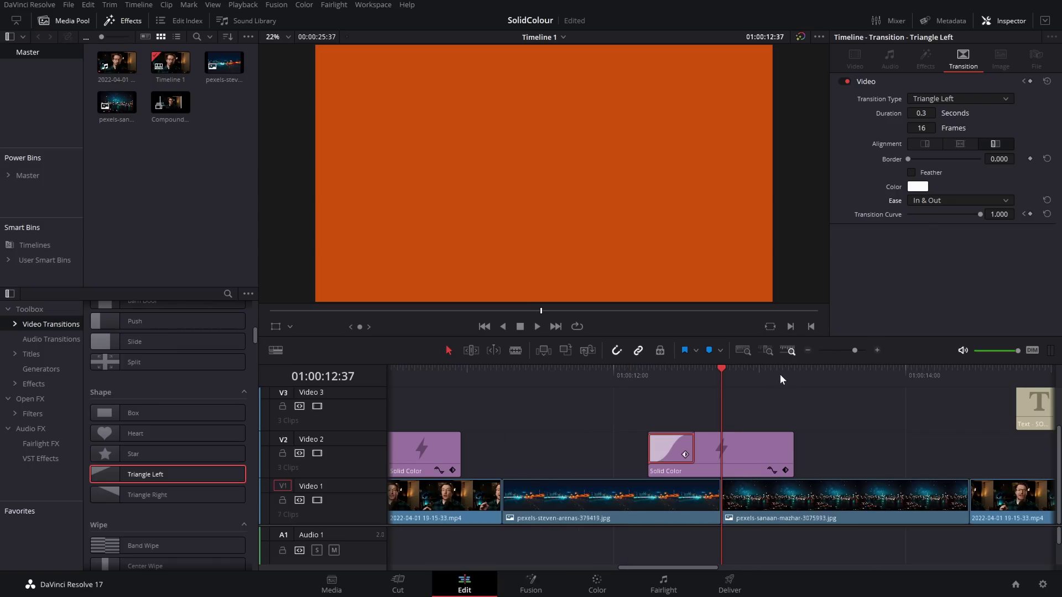
left_click_drag(692, 445, 712, 448)
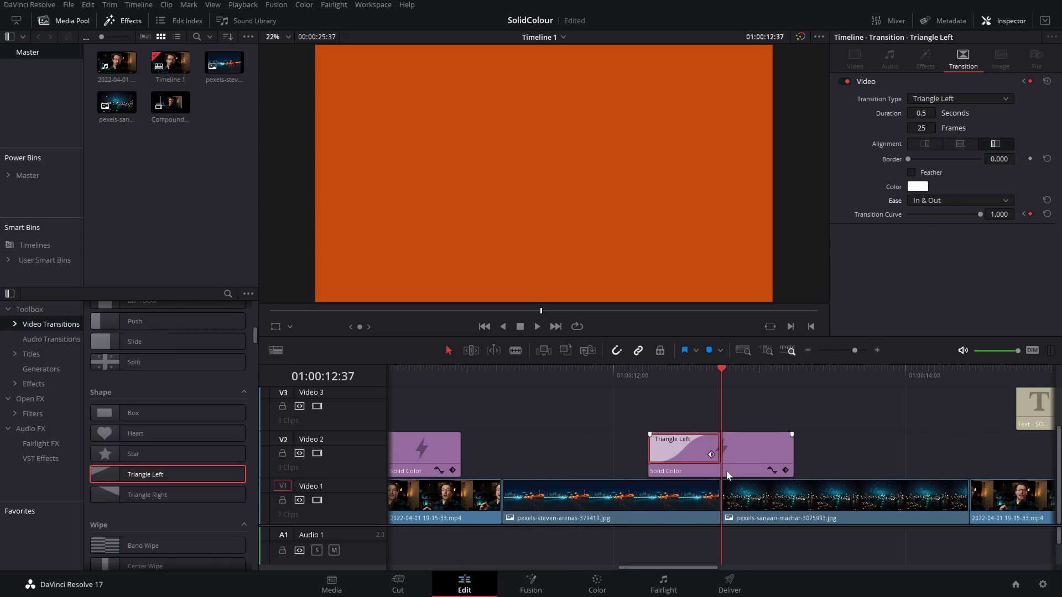
left_click(675, 404)
- Alt-select the short transition at the orange clip's end and stretch it to 0.5 seconds
left_click(678, 434)
left_click(755, 420)
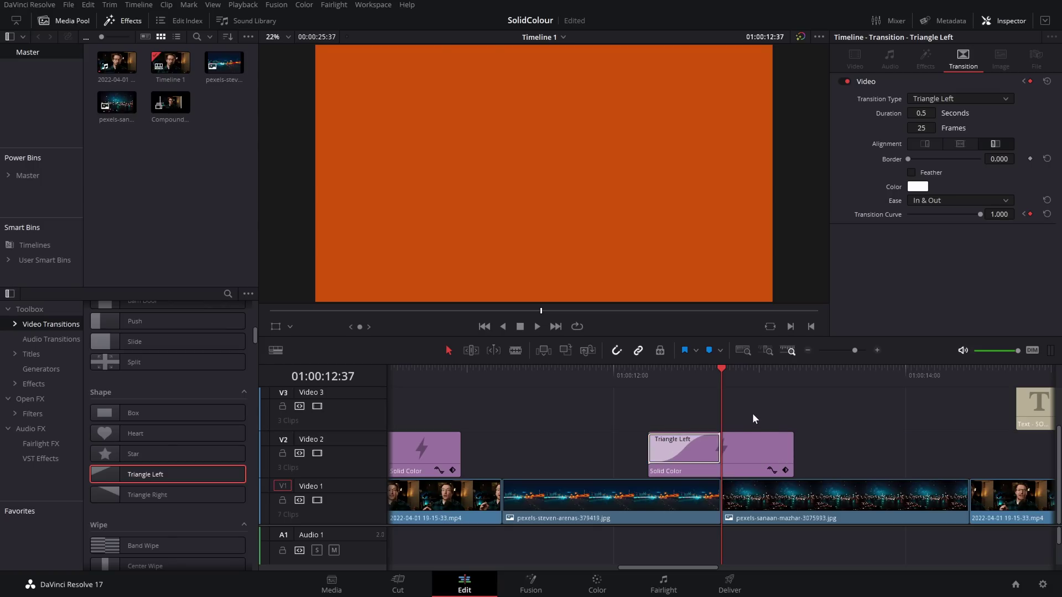
left_click(681, 455)
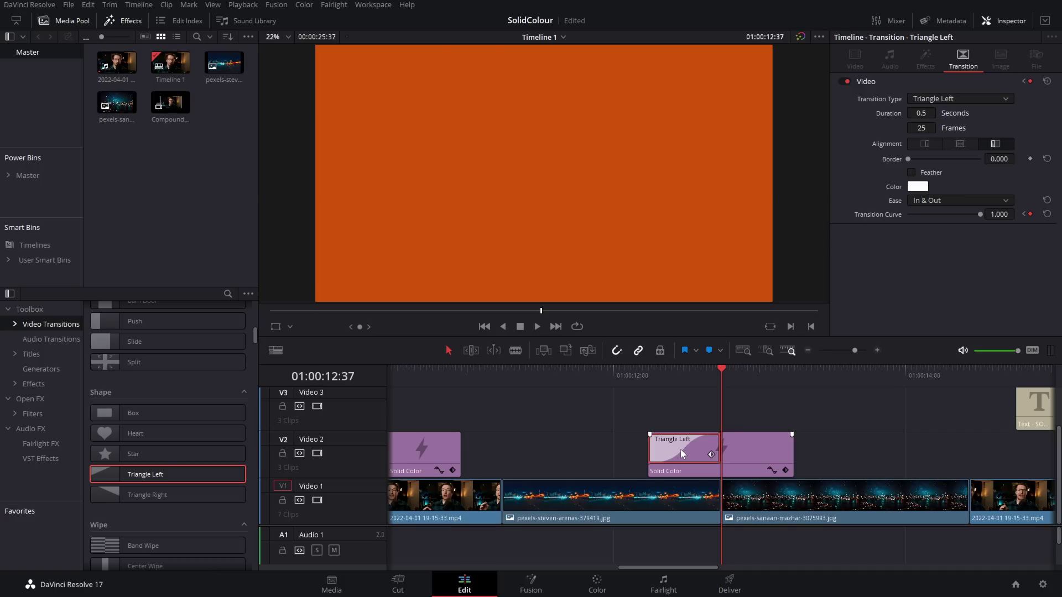
key("alt")
left_click(780, 451)
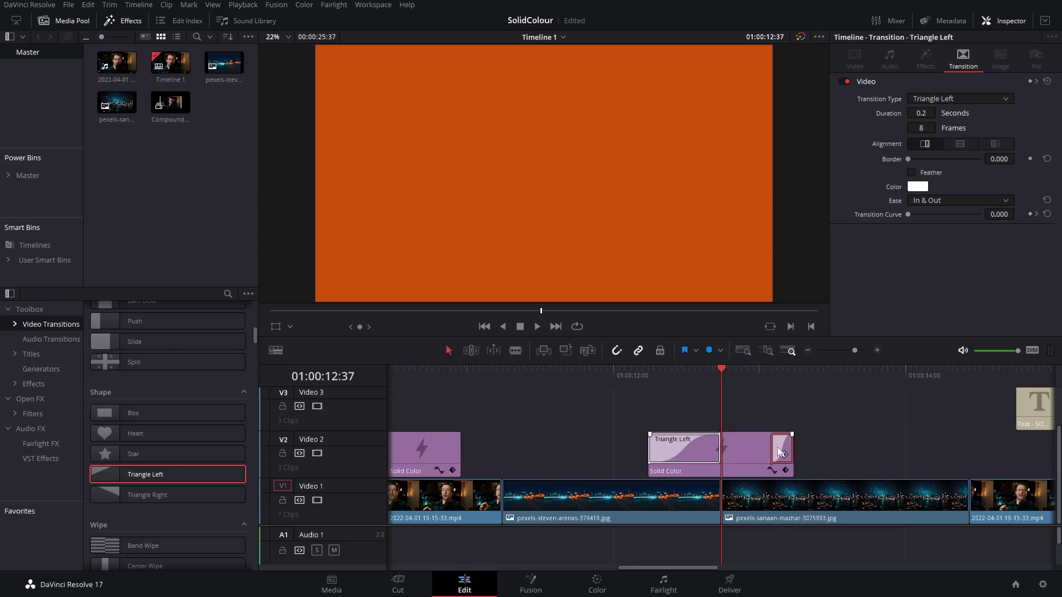
left_click_drag(773, 447, 722, 448)
- Play back the new ending transition a few times from just before it
left_click(610, 375)
key("space")
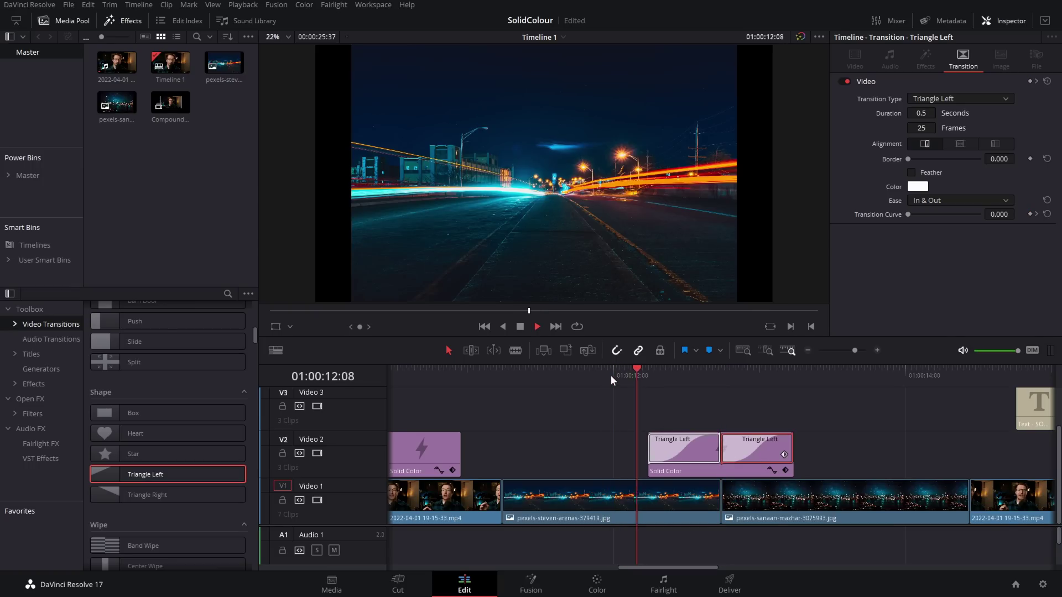
key("space")
key("space")
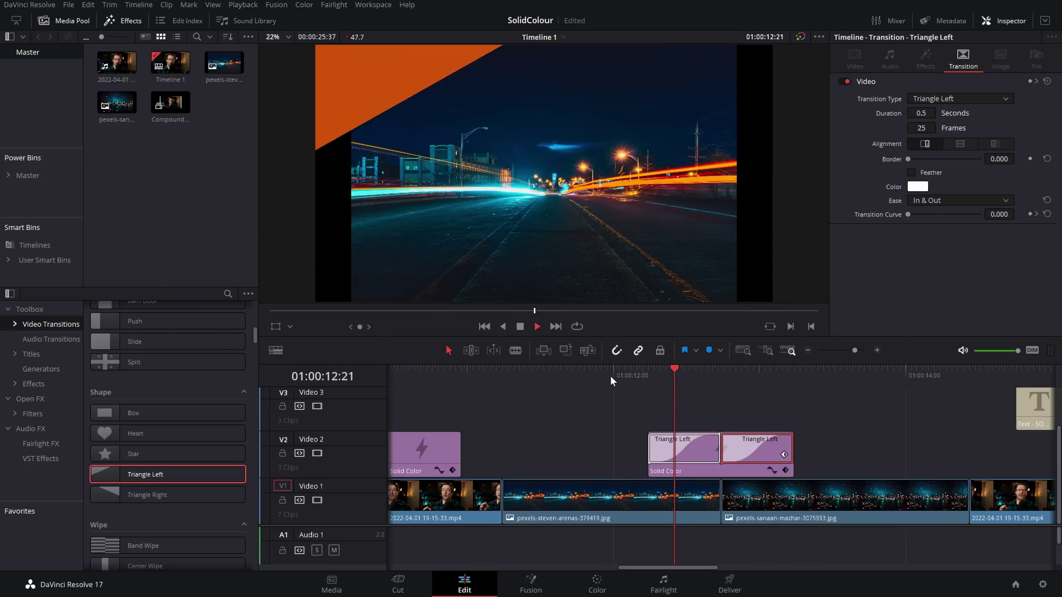
key("space")
key("space")
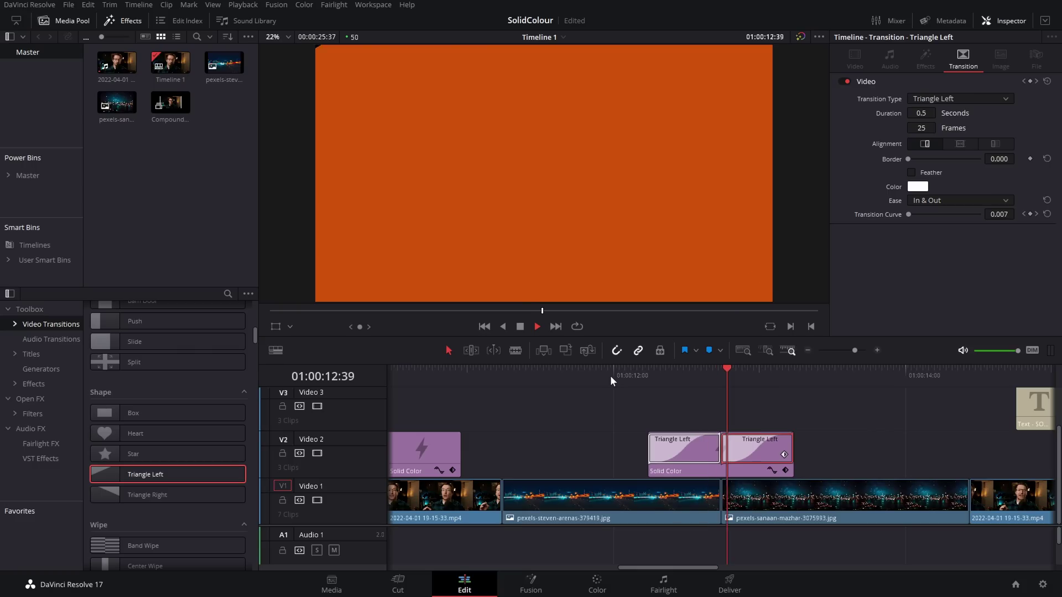
key("space")
- Change the end transition's type from Triangle Left to Triangle Right
left_click(763, 375)
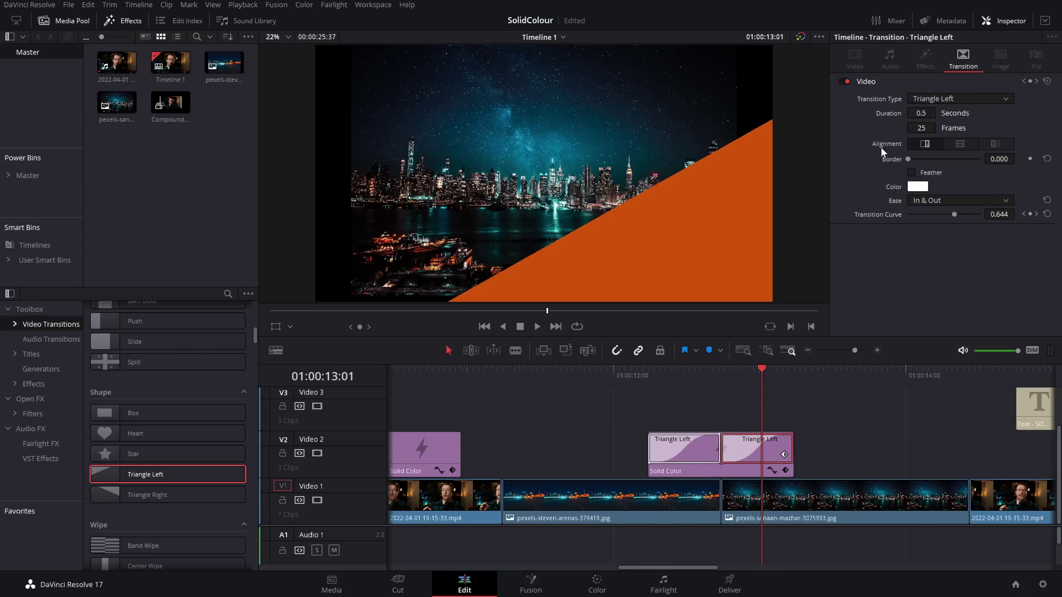
left_click(929, 99)
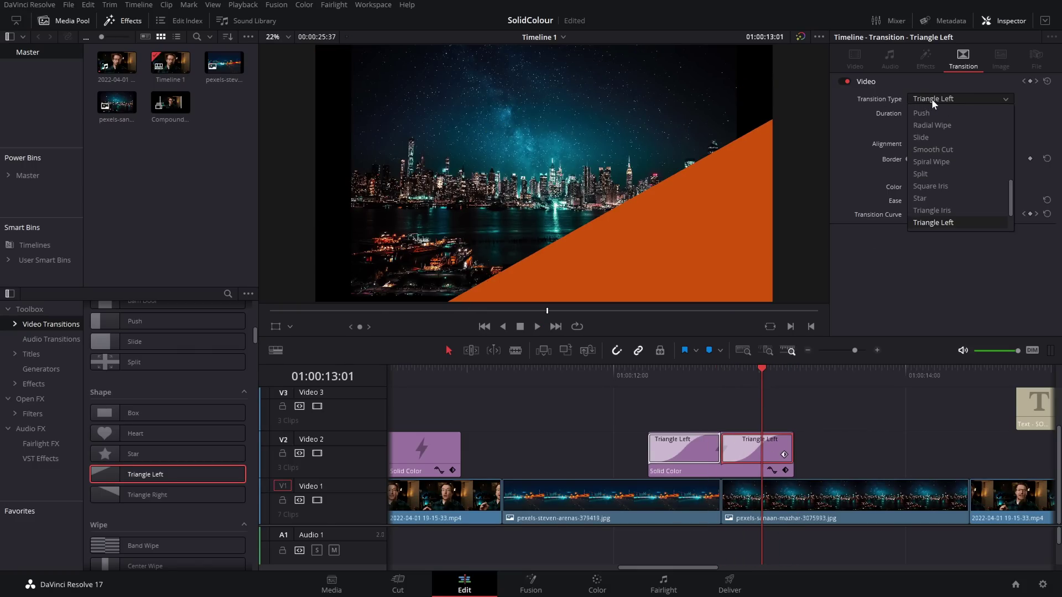
scroll(954, 170, "down", 1)
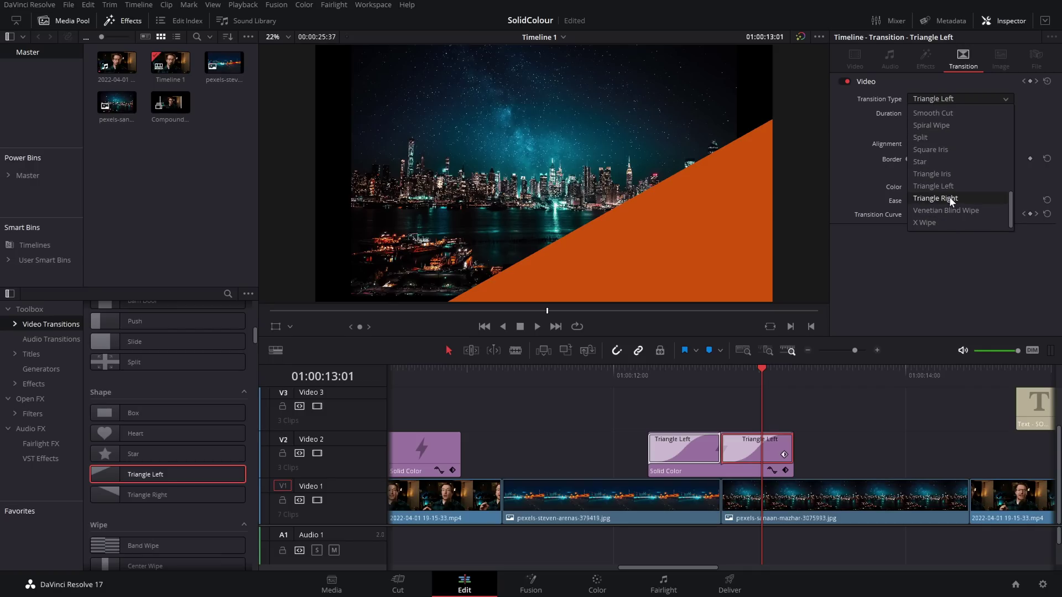
left_click(950, 198)
- Play back the Triangle Right transition from just before it
left_click(615, 375)
key("space")
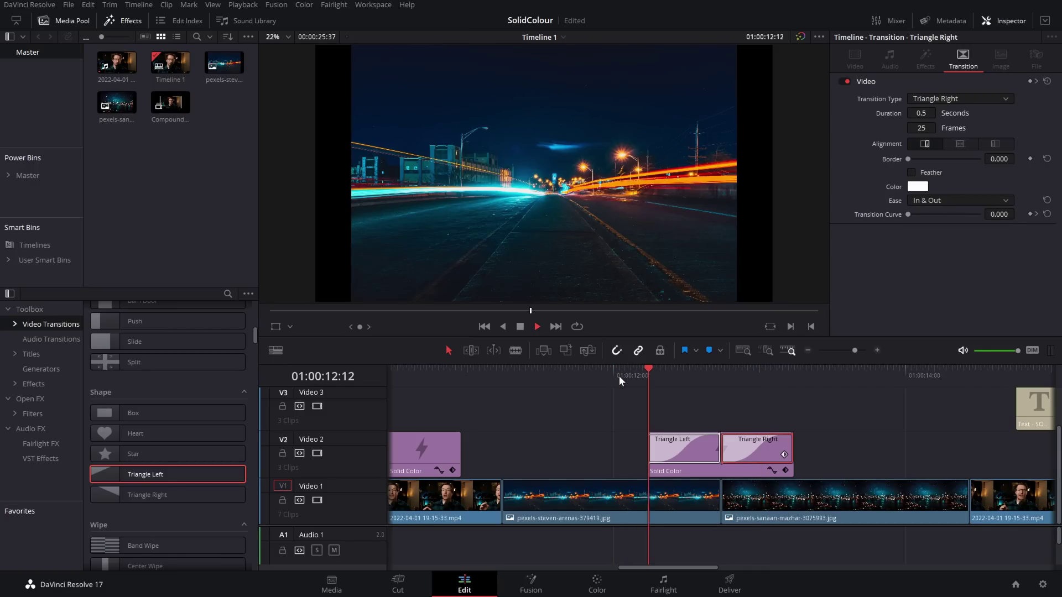
left_click(612, 370)
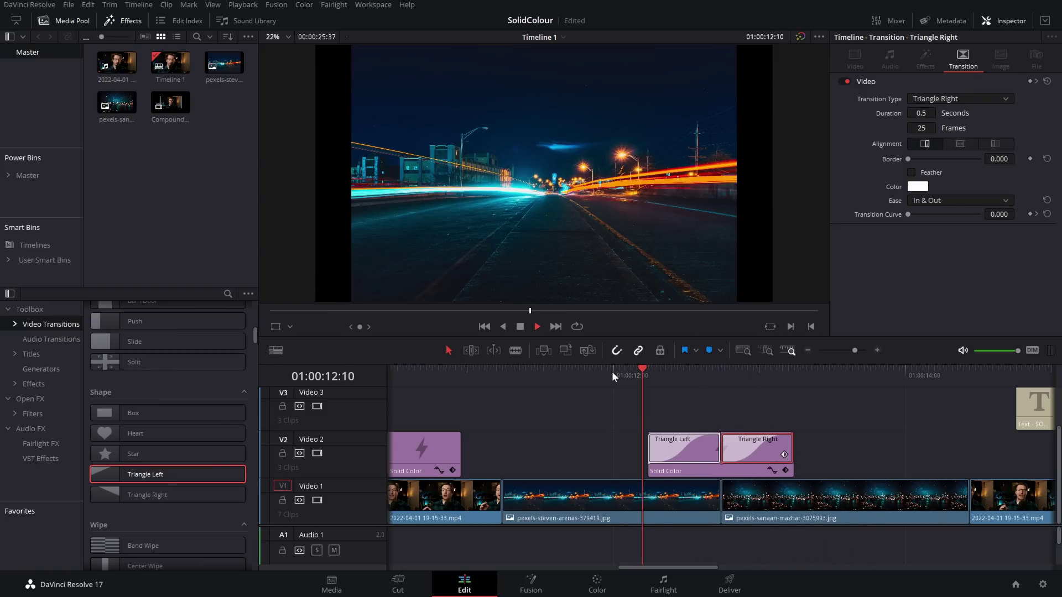
key("space")
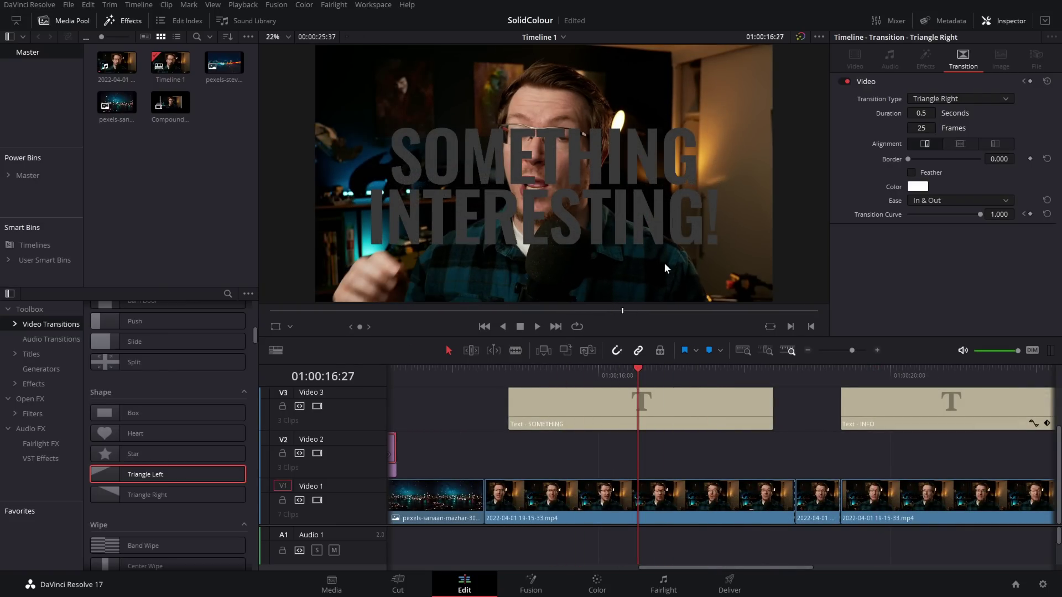
- Place a Solid Color generator on Video 2 under the SOMETHING INTERESTING! title, trimmed to its length
left_click_drag(650, 386, 586, 373)
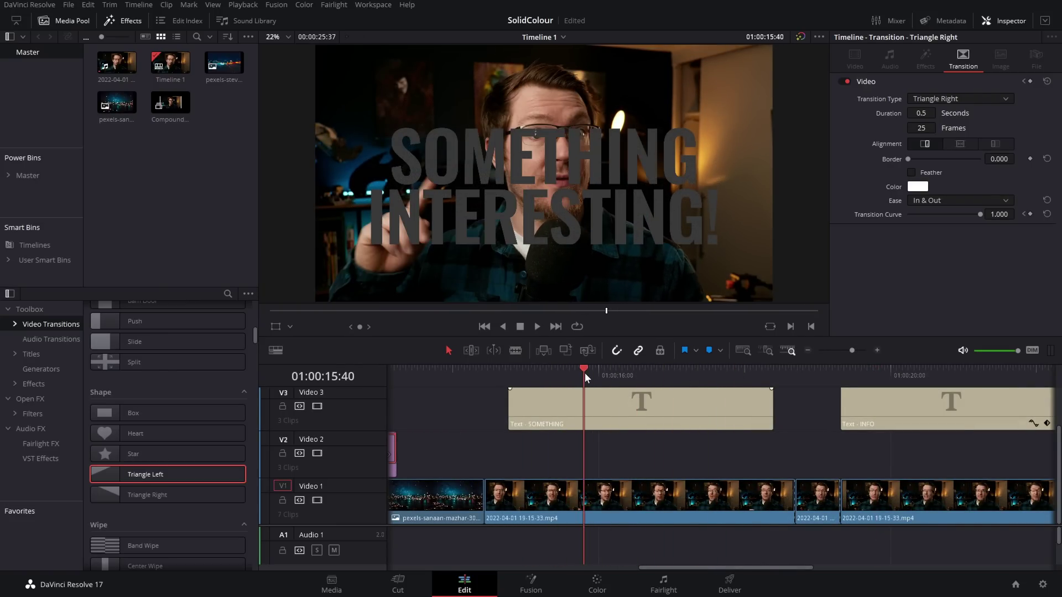
left_click(41, 369)
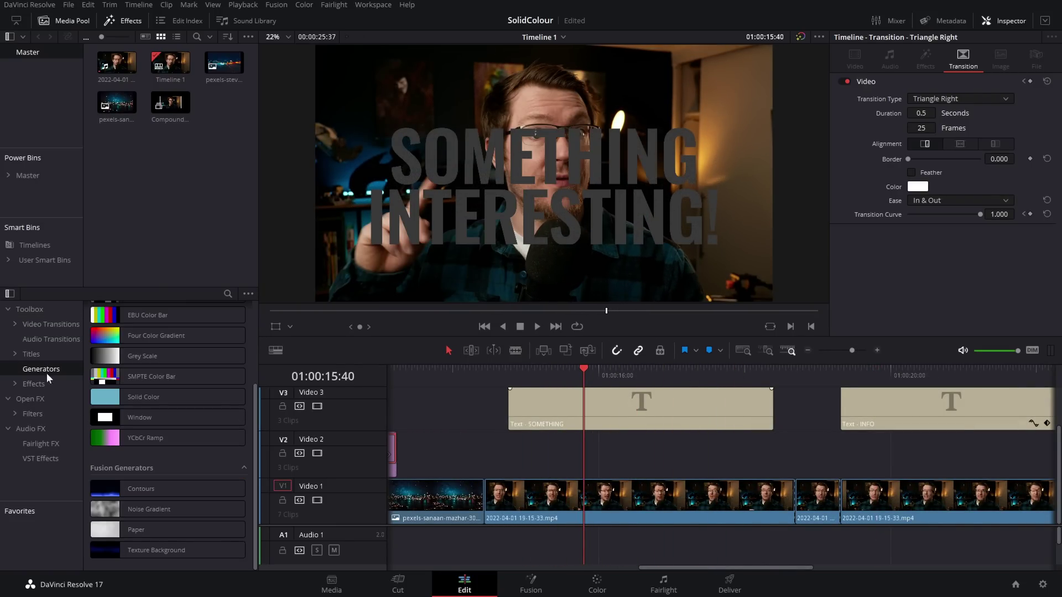
left_click_drag(135, 399, 772, 452)
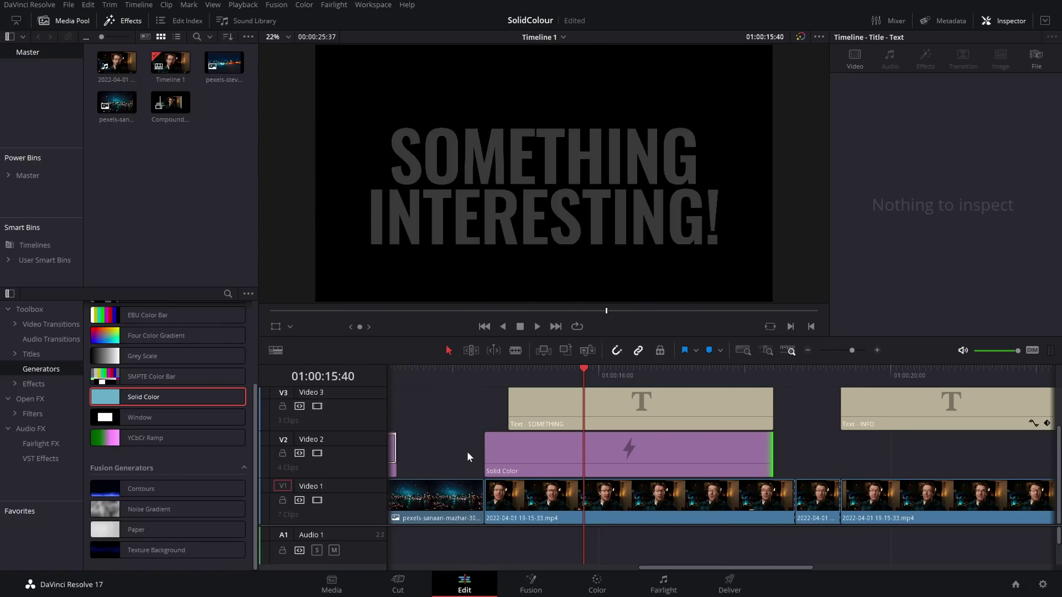
left_click_drag(485, 452, 508, 453)
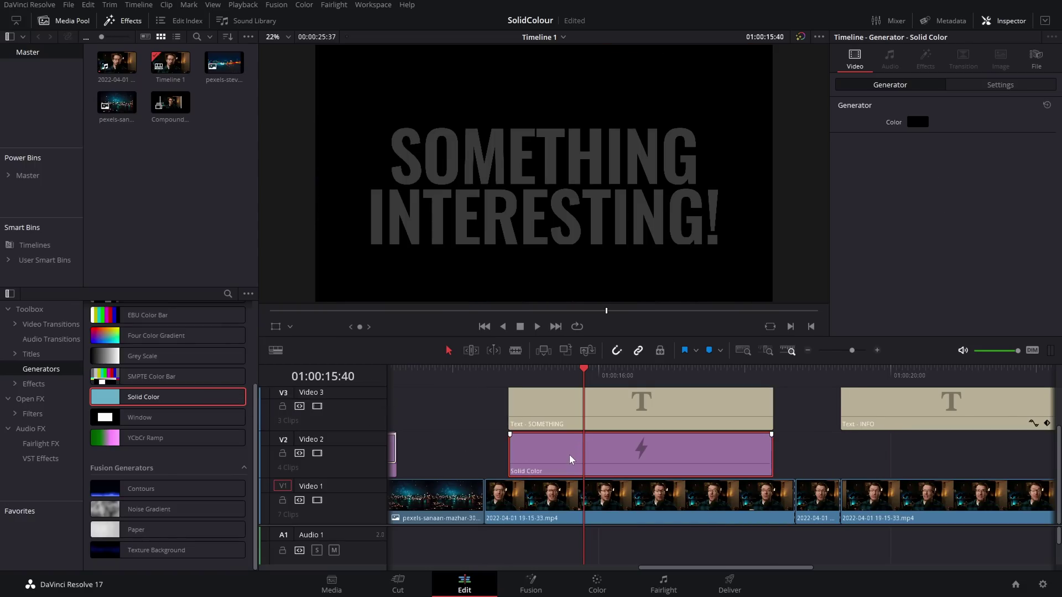
- Set the Solid Color clip's colour to orange #f06718
left_click(564, 473)
left_click(918, 121)
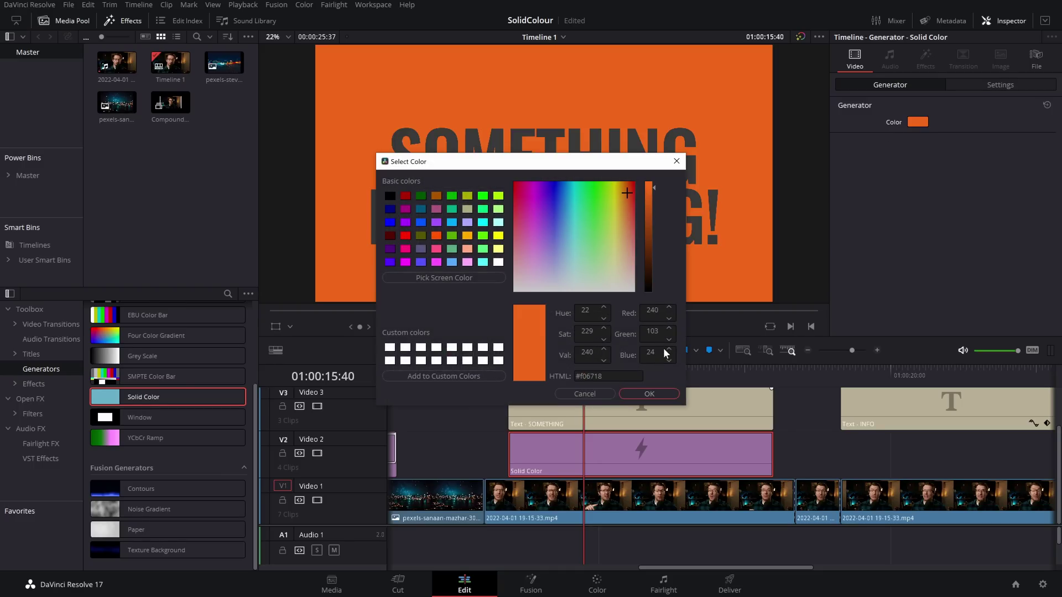
left_click(653, 396)
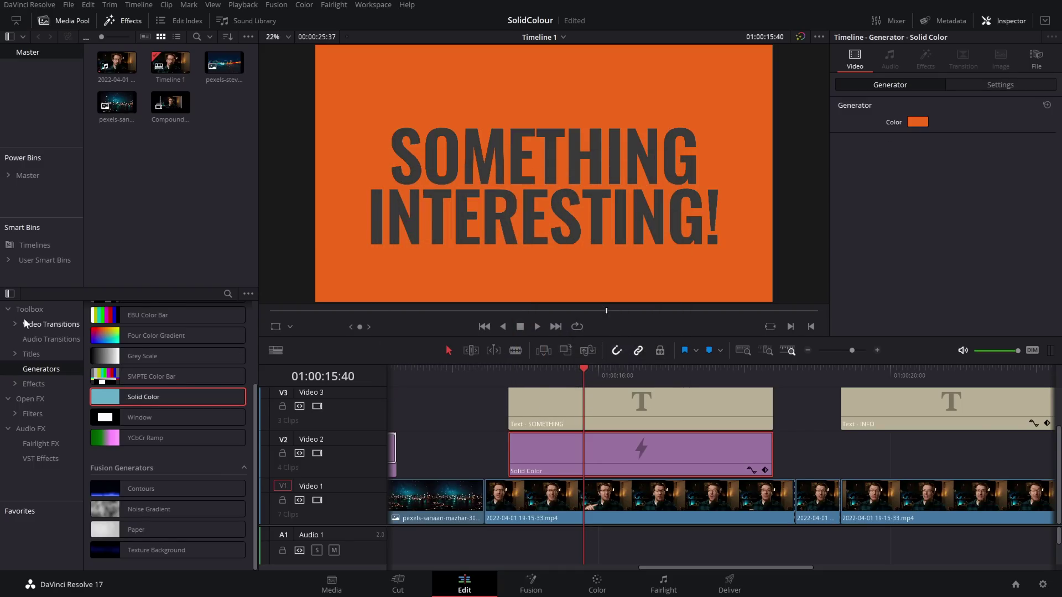
- Add a Hexagon Iris transition to the start of the orange Solid Color clip
left_click(39, 323)
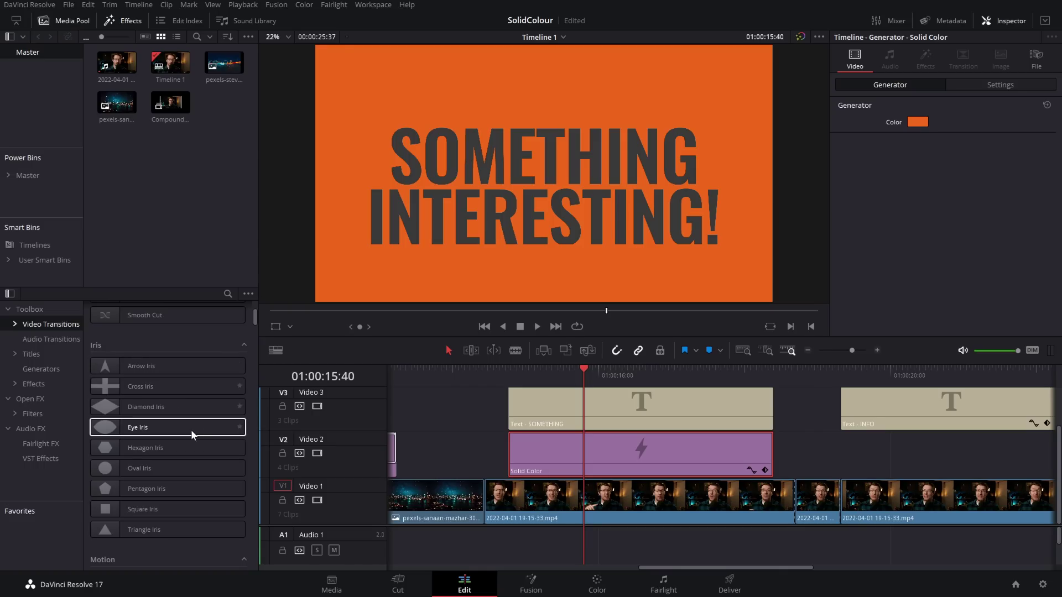
scroll(191, 430, "down", 3)
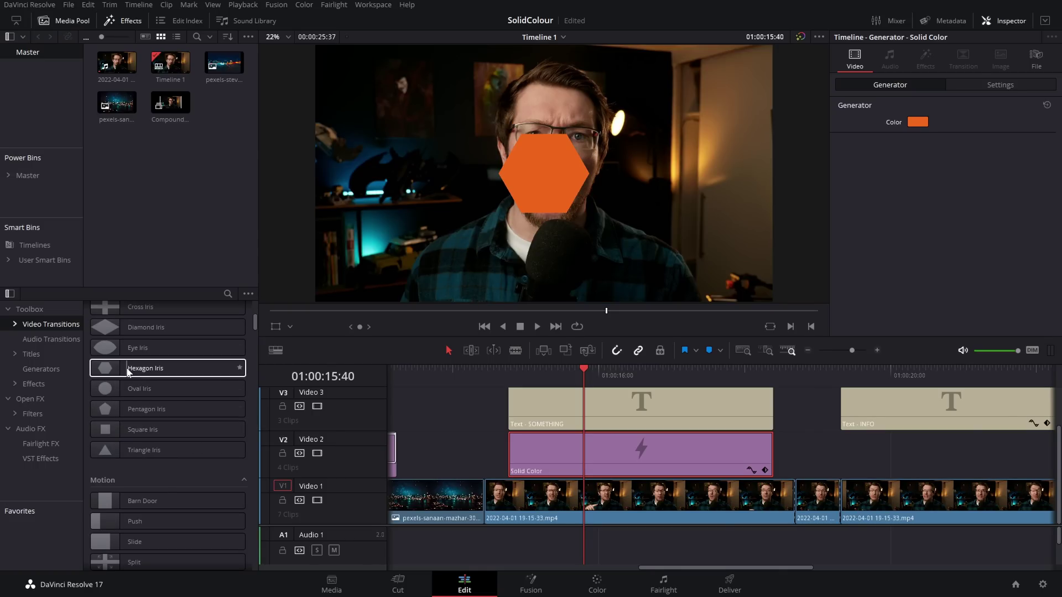
left_click_drag(128, 371, 519, 452)
- Set the Hexagon Iris transition's Ease to In & Out
left_click(549, 446)
left_click_drag(549, 373, 544, 374)
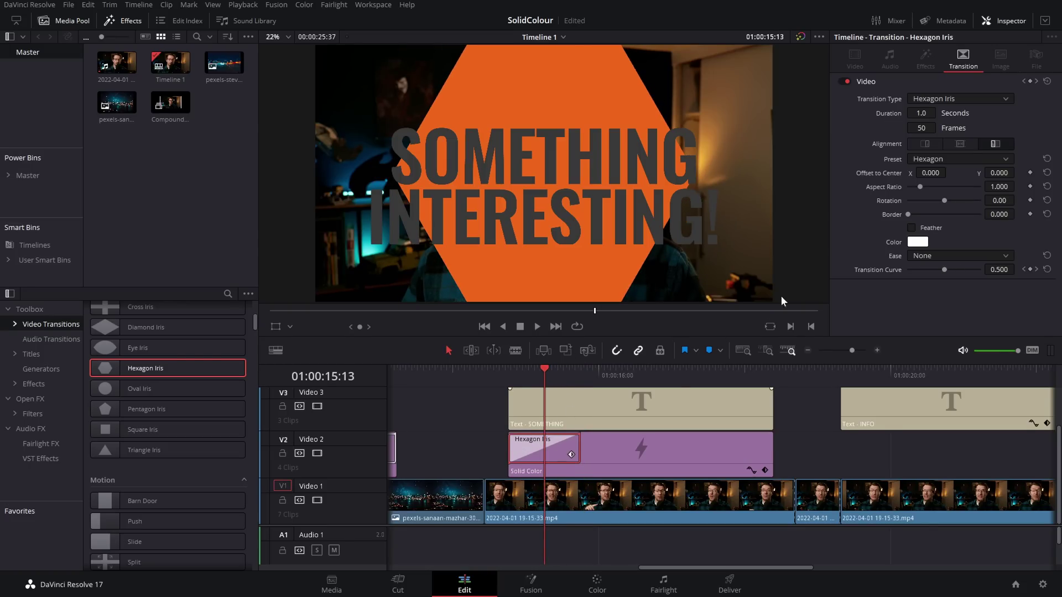
left_click(920, 255)
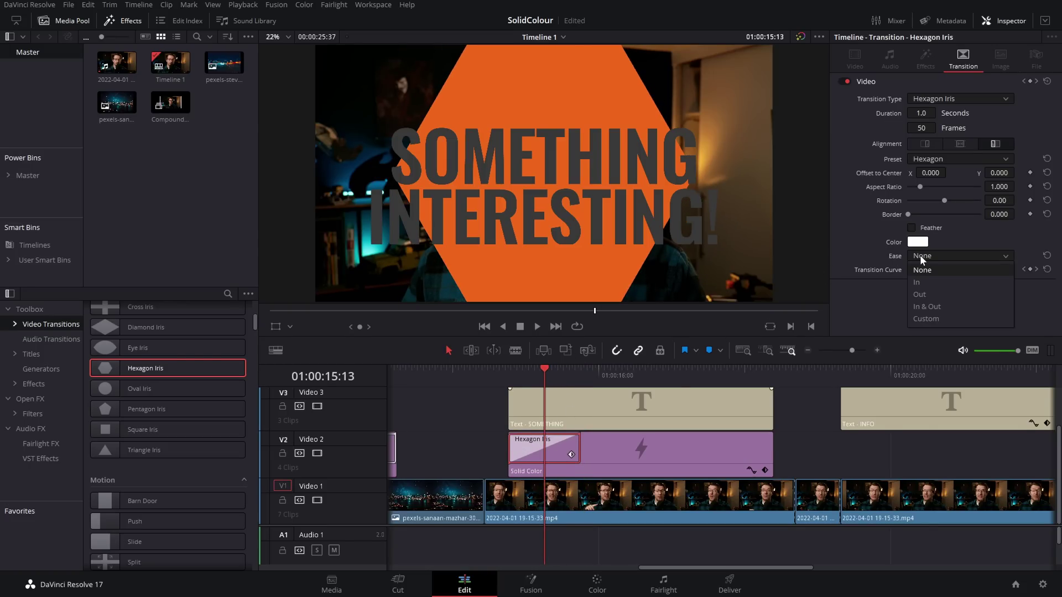
left_click(940, 302)
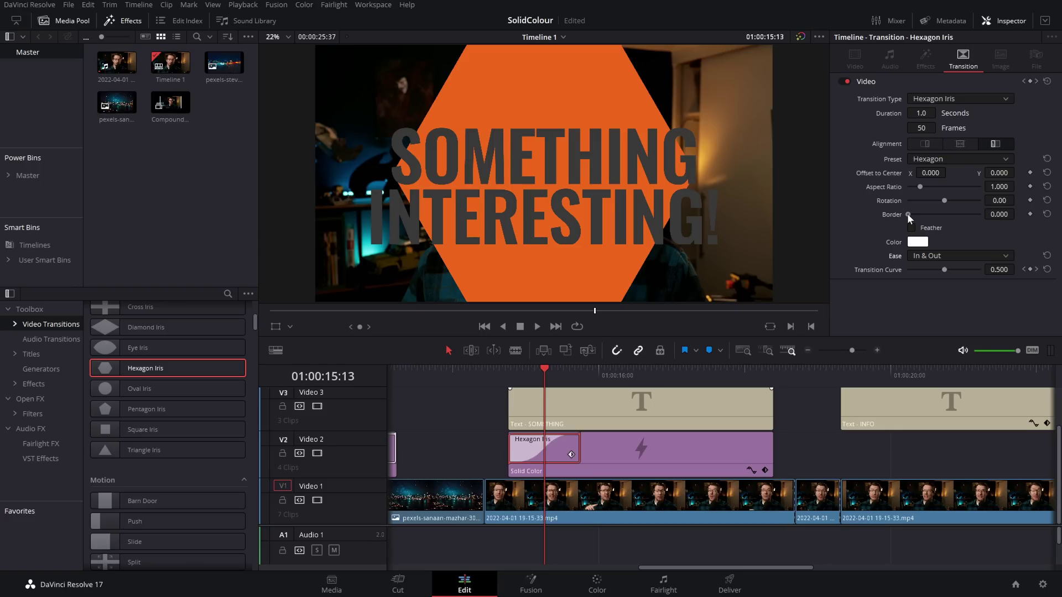
- Give the Hexagon Iris a border of 88.320 in dark grey #1a1a1a sampled from the title text
left_click_drag(907, 214, 914, 214)
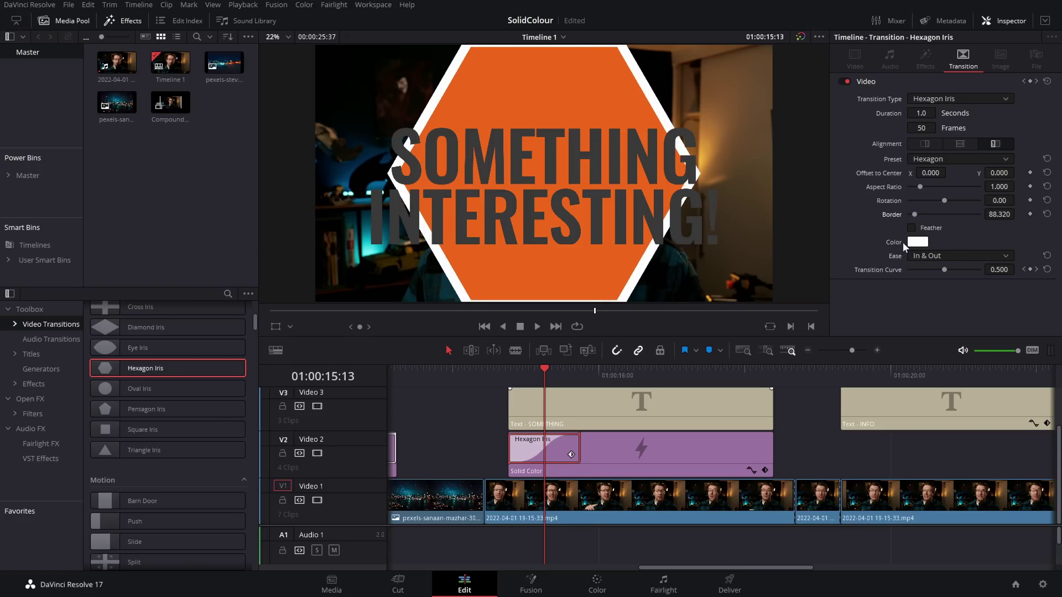
left_click(918, 244)
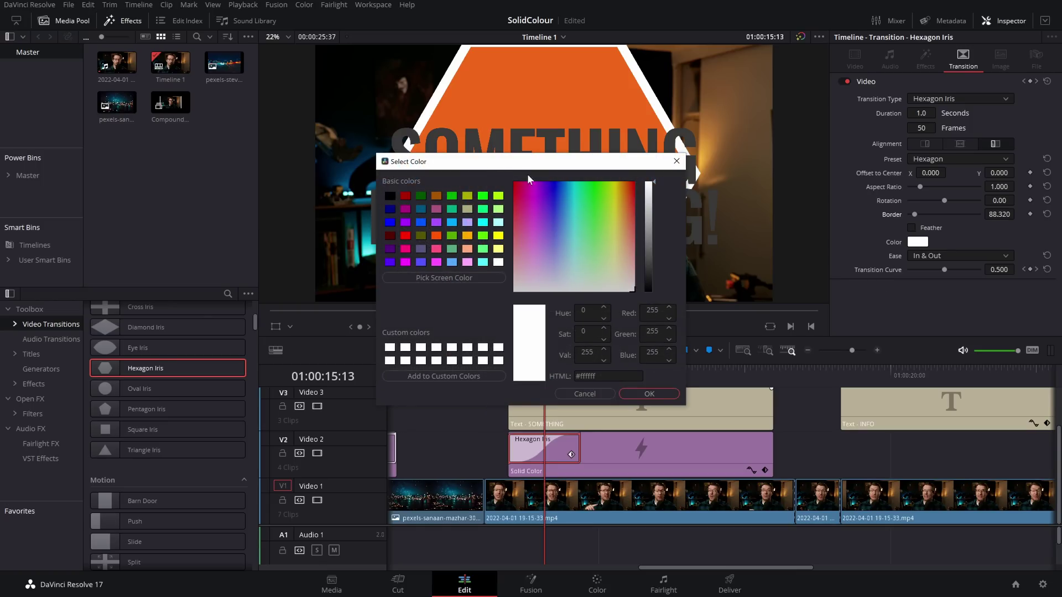
left_click_drag(465, 163, 668, 212)
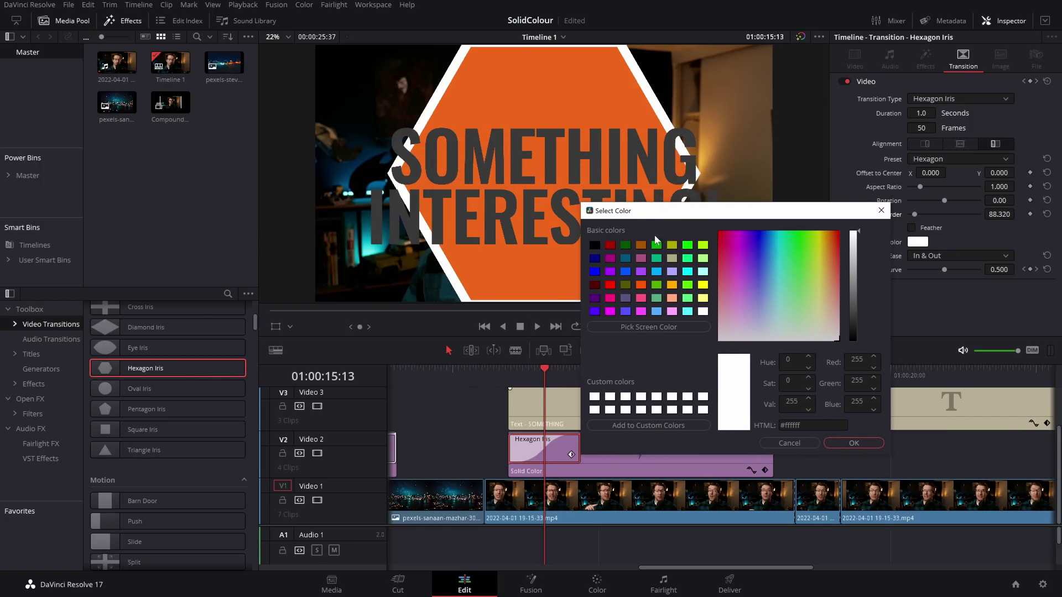
left_click(656, 326)
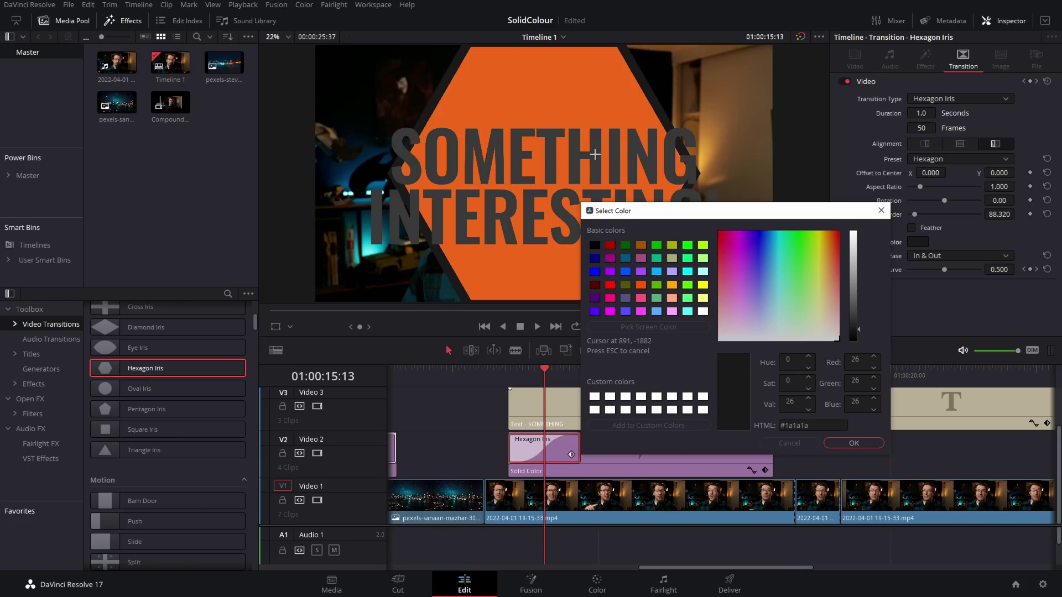
left_click(595, 154)
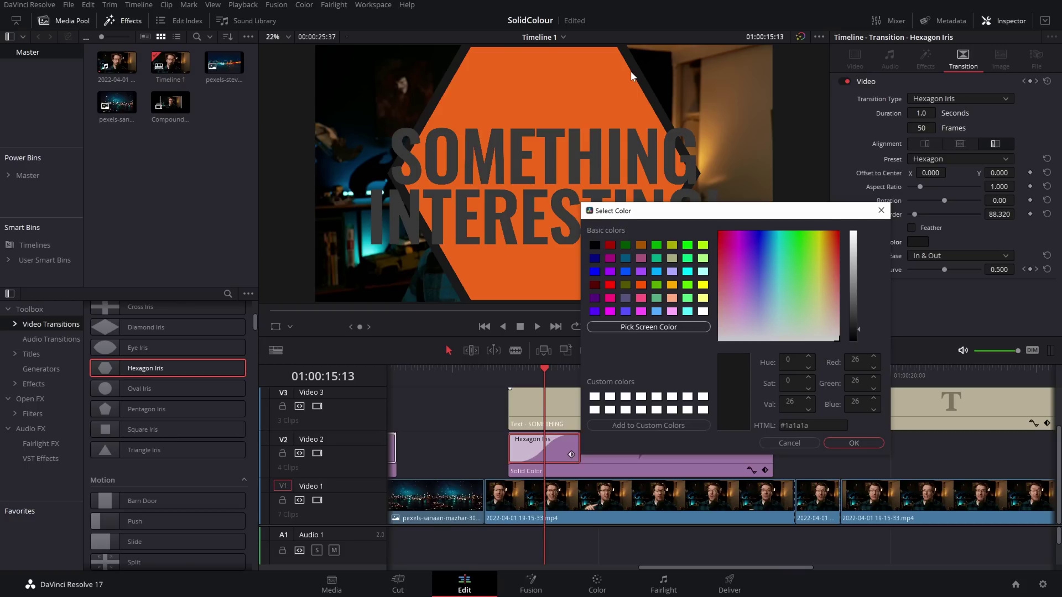
left_click(870, 444)
left_click_drag(540, 370, 490, 367)
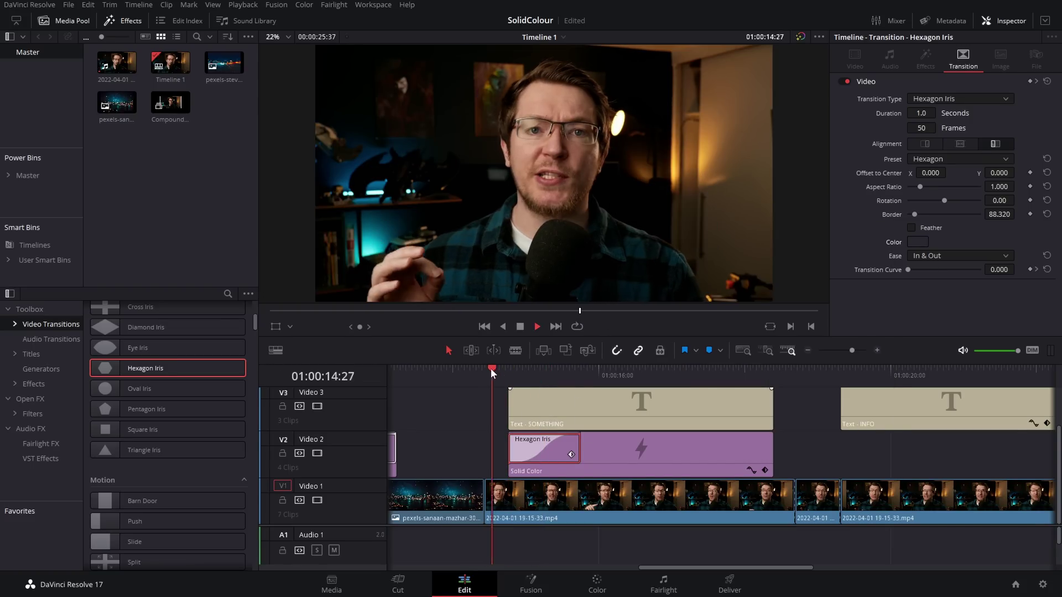
- Play back the orange card's Hexagon Iris reveal
key("space")
key("space")
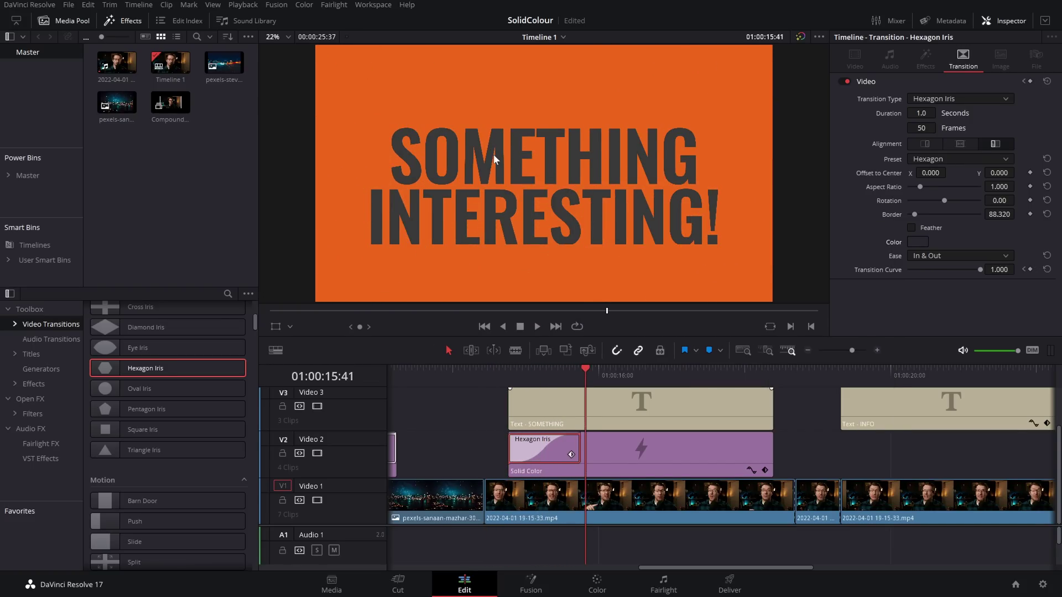
left_click(498, 371)
key("space")
key("space")
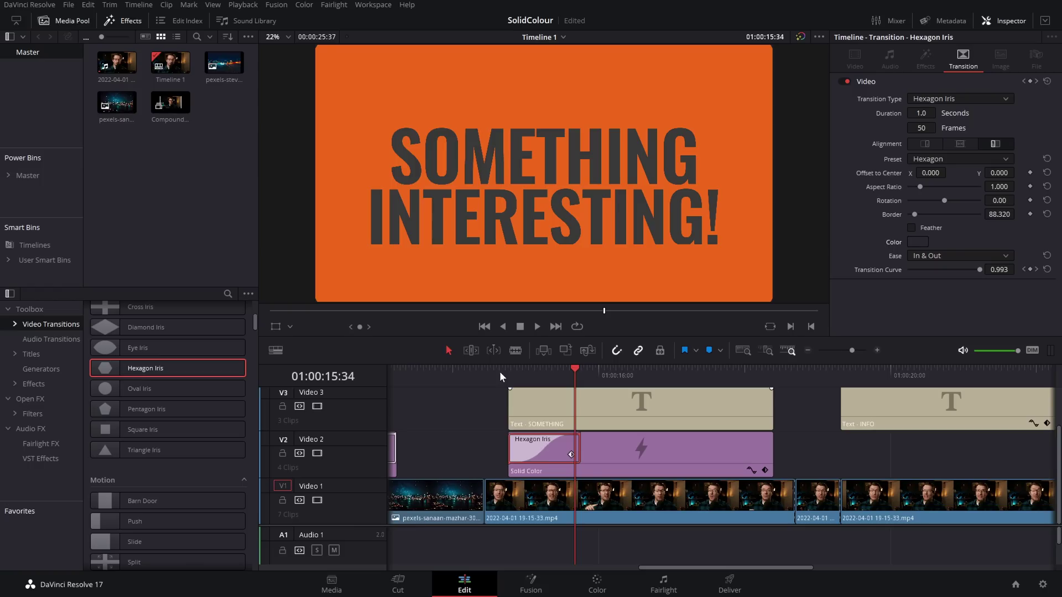
- Alt-drag a copy of the Hexagon Iris onto the SOMETHING title's start and preview both revealing
key("alt")
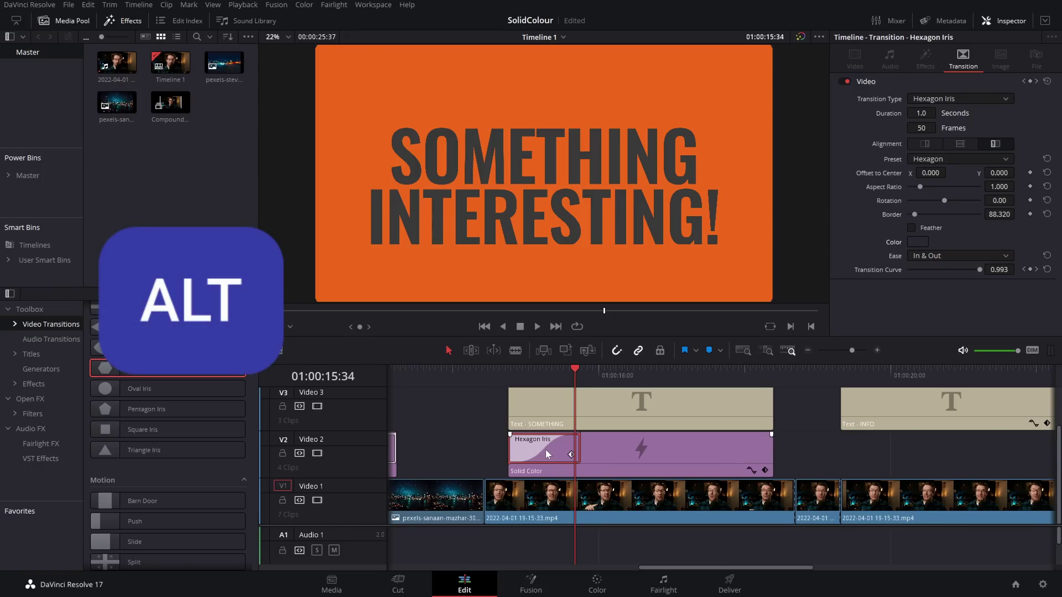
left_click_drag(542, 450, 485, 376)
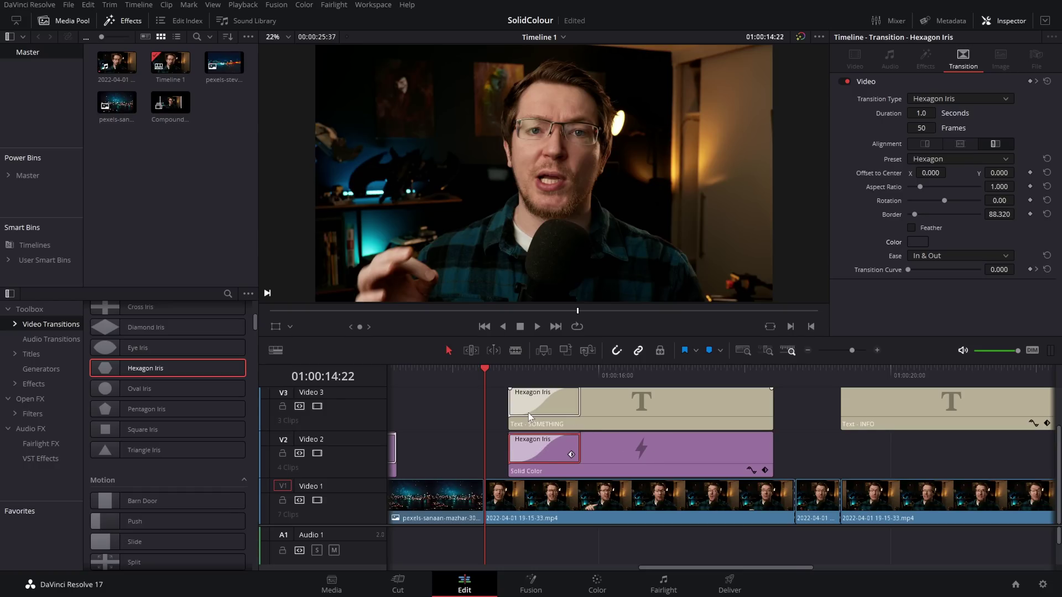
key("space")
left_click(495, 370)
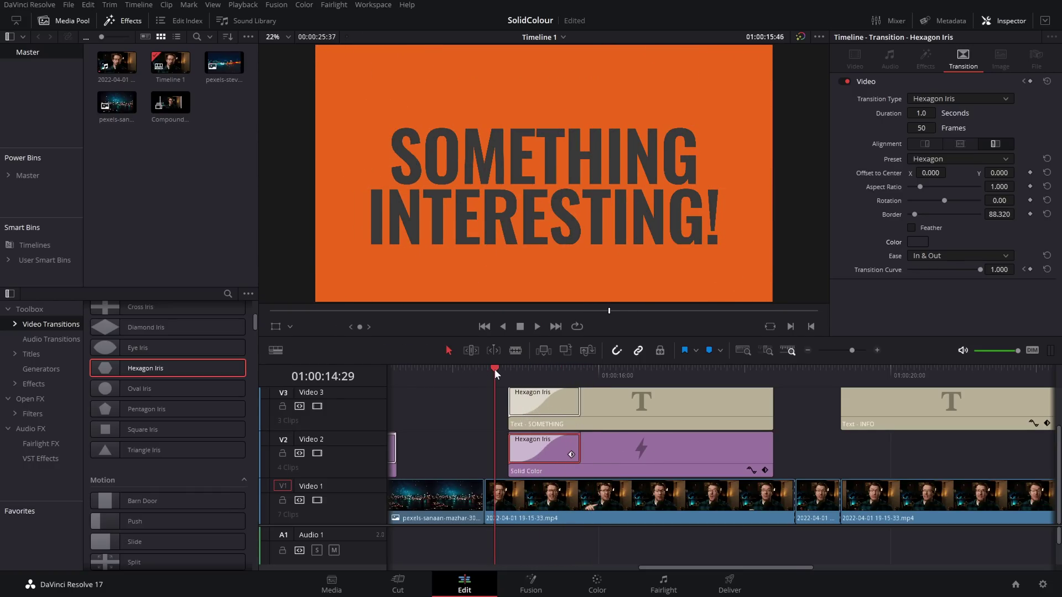
key("space")
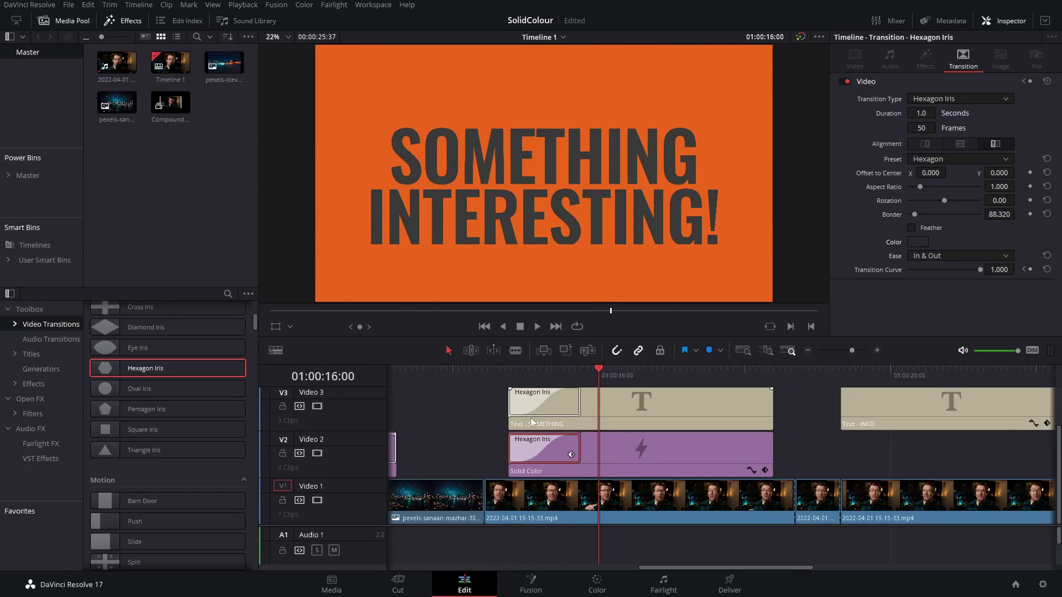
- Add closing transitions to the orange card and the title with Ctrl+T, then preview the sequence
key("ctrl+t")
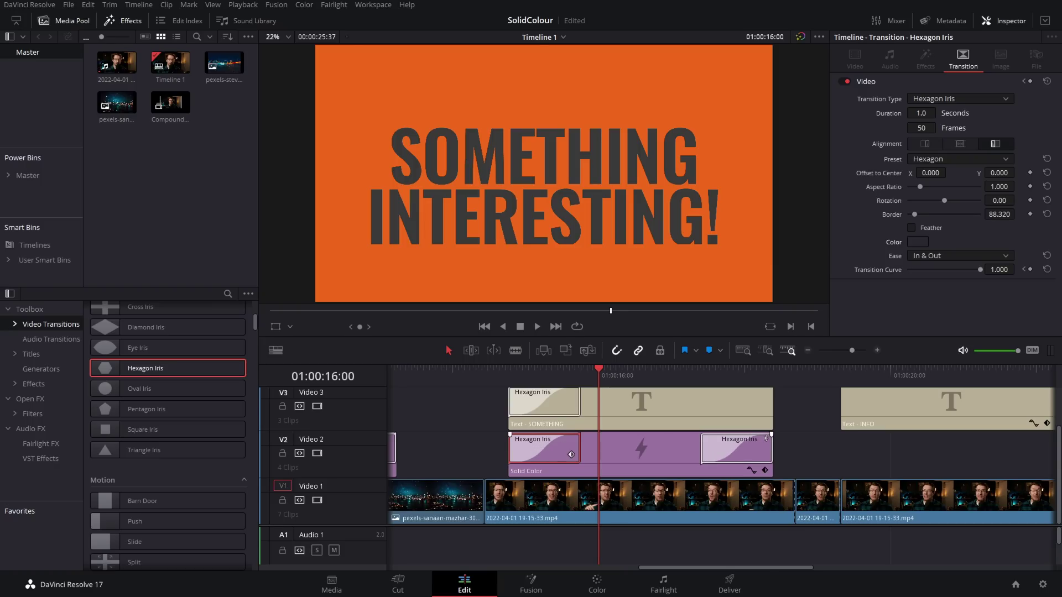
left_click(563, 406)
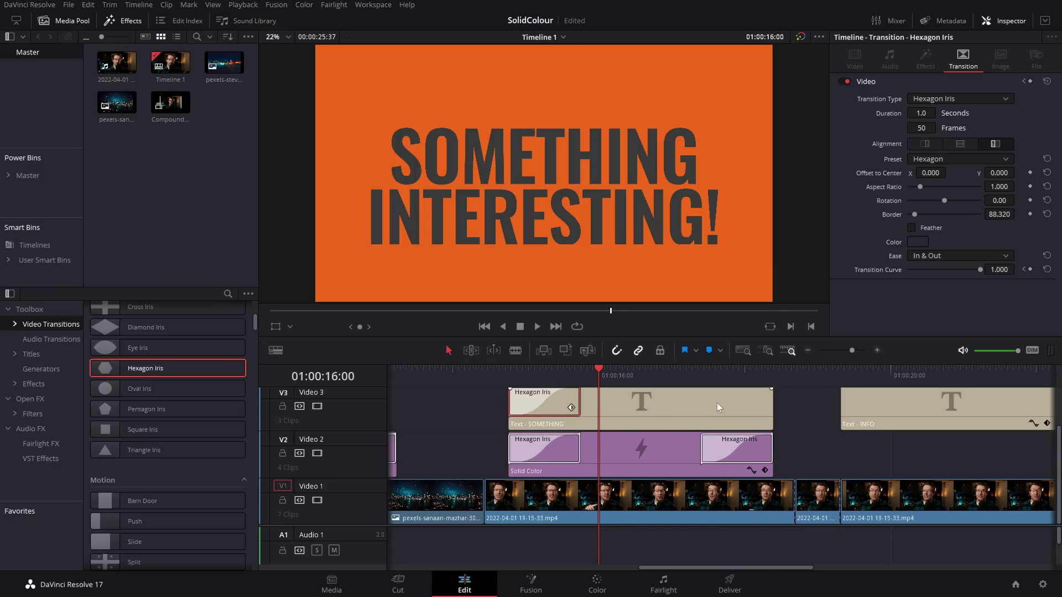
key("ctrl+t")
left_click(686, 374)
key("space")
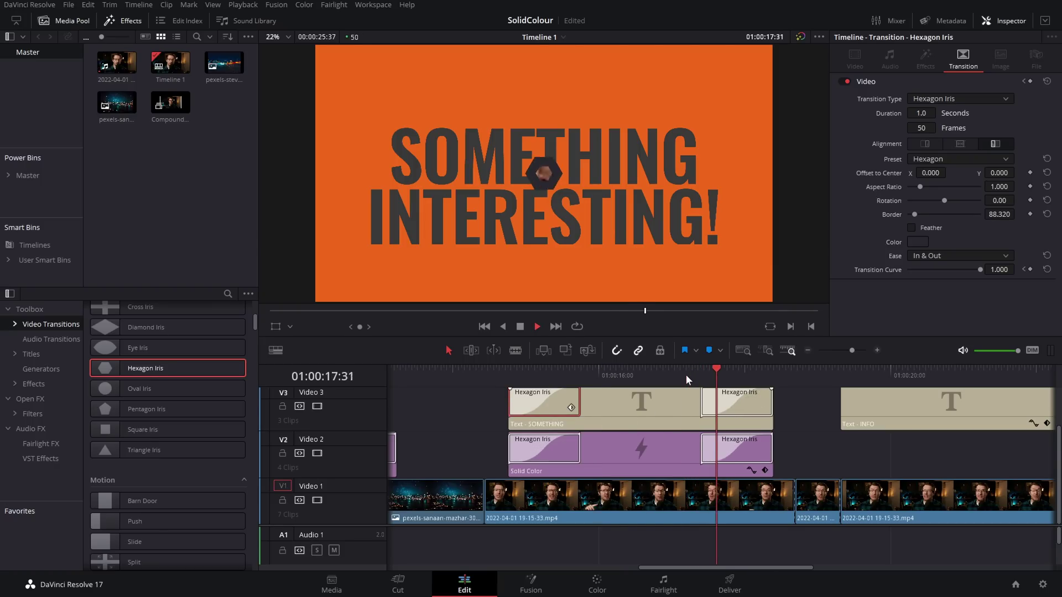
left_click(506, 374)
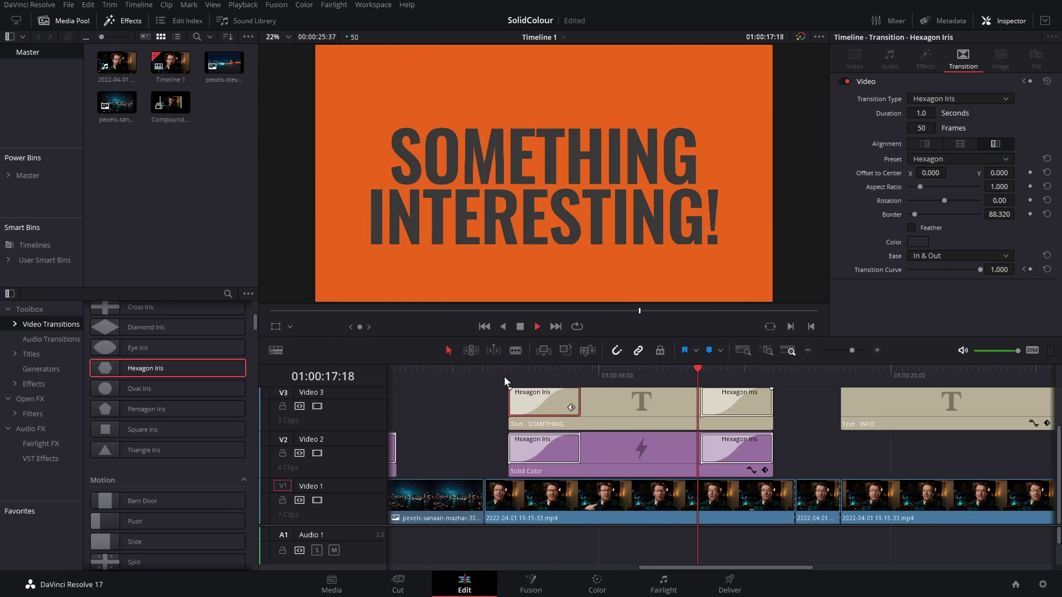
left_click(503, 376)
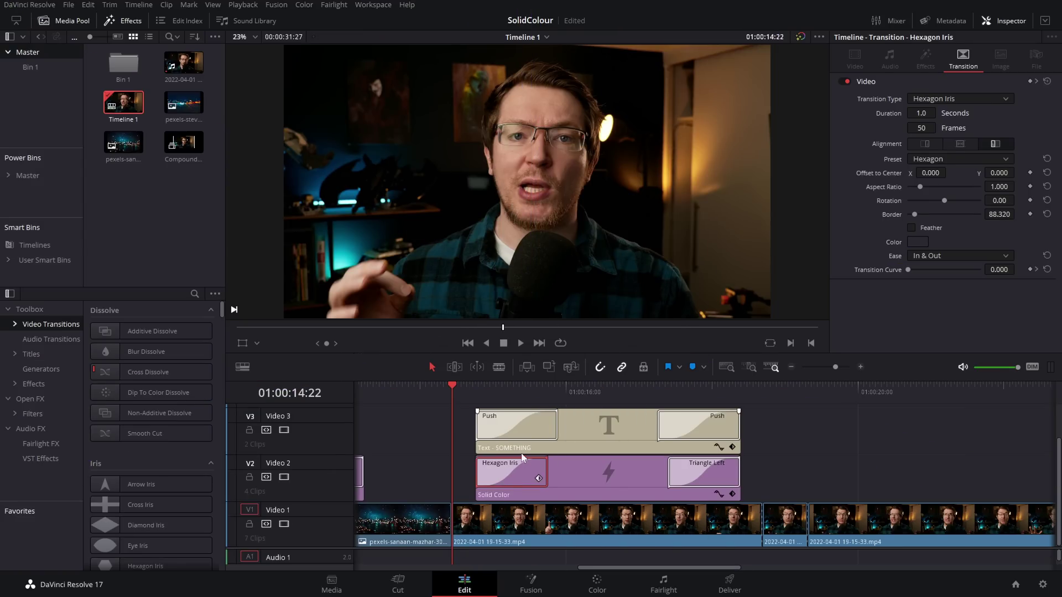
left_click(513, 430)
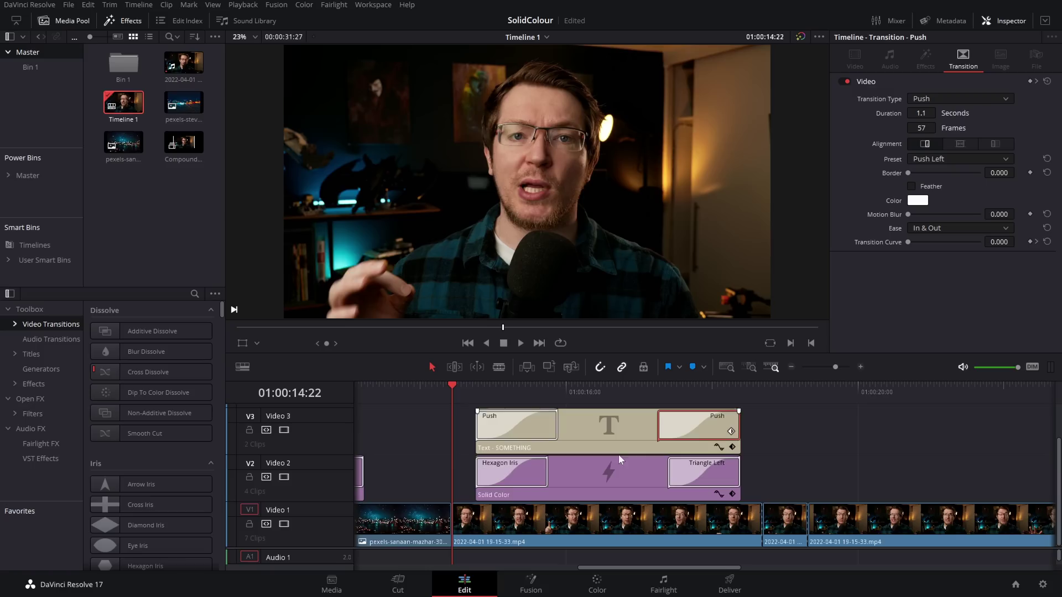
left_click(524, 469)
left_click(709, 467)
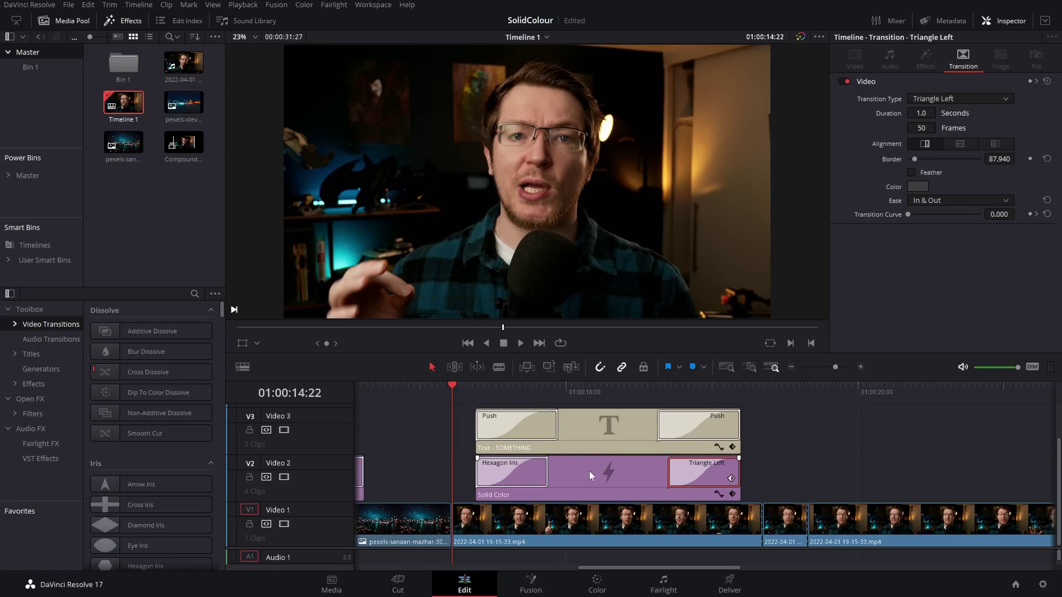
left_click(465, 391)
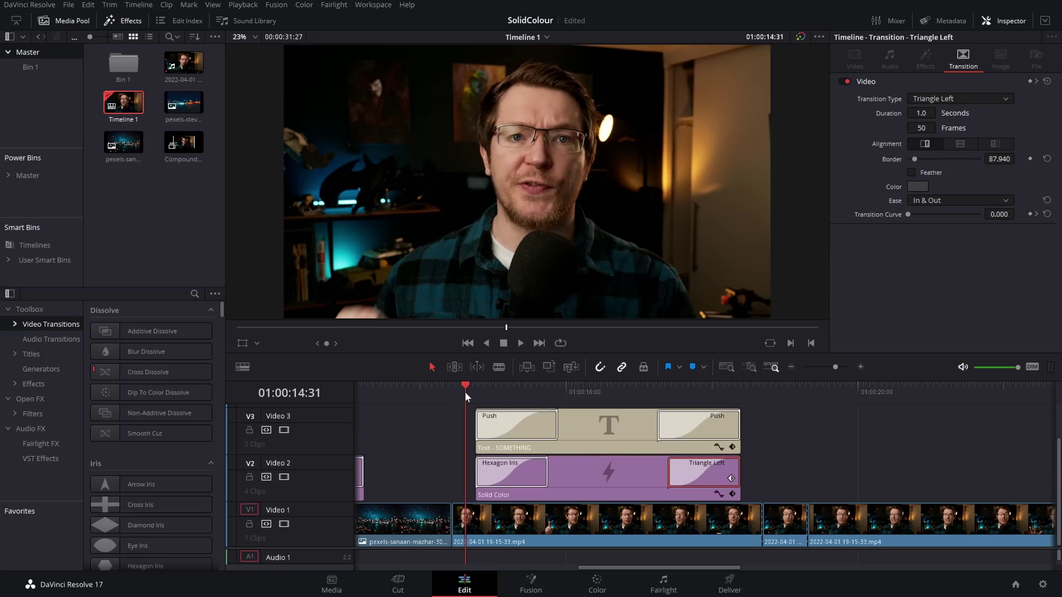
key("space")
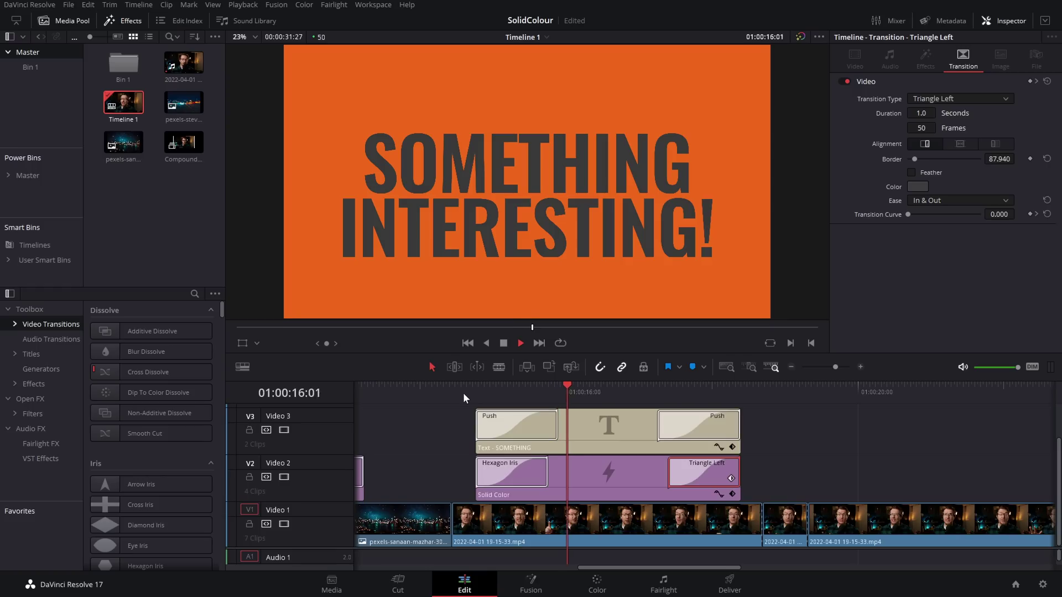
key("space")
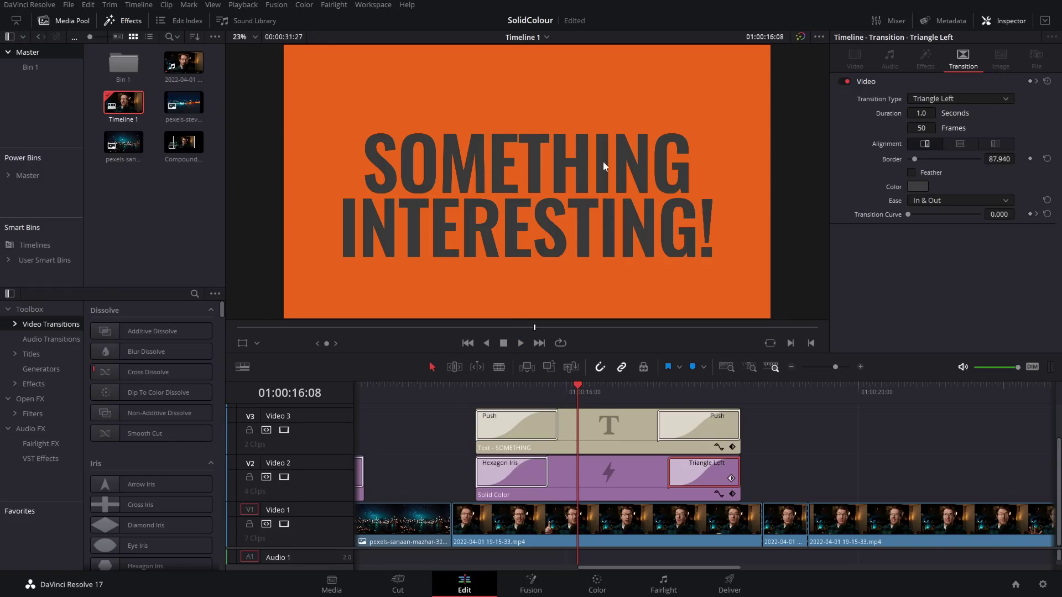
left_click(633, 398)
key("space")
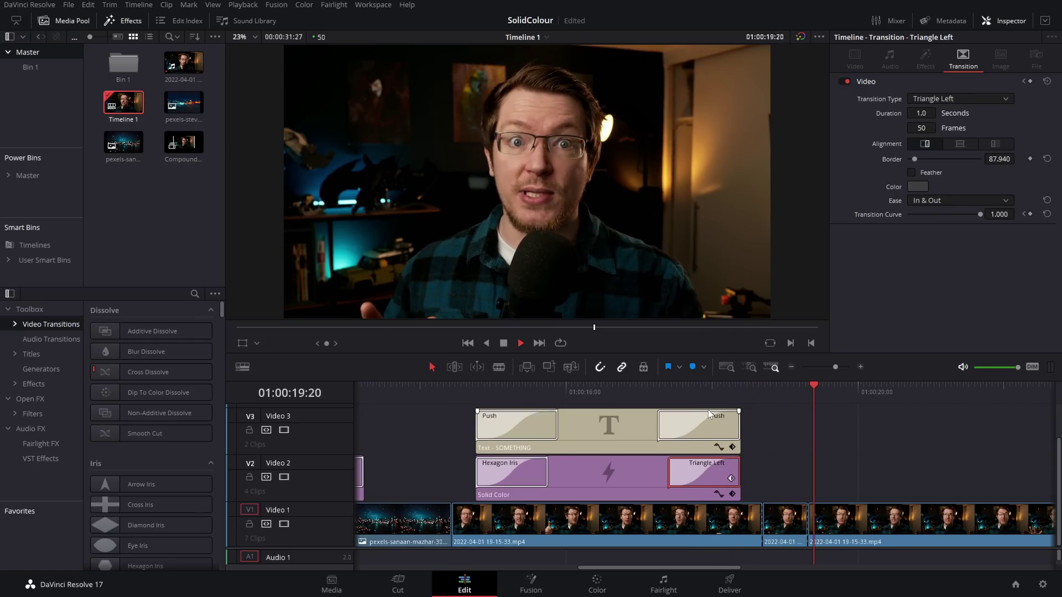
key("space")
left_click(642, 388)
left_click_drag(632, 390, 593, 392)
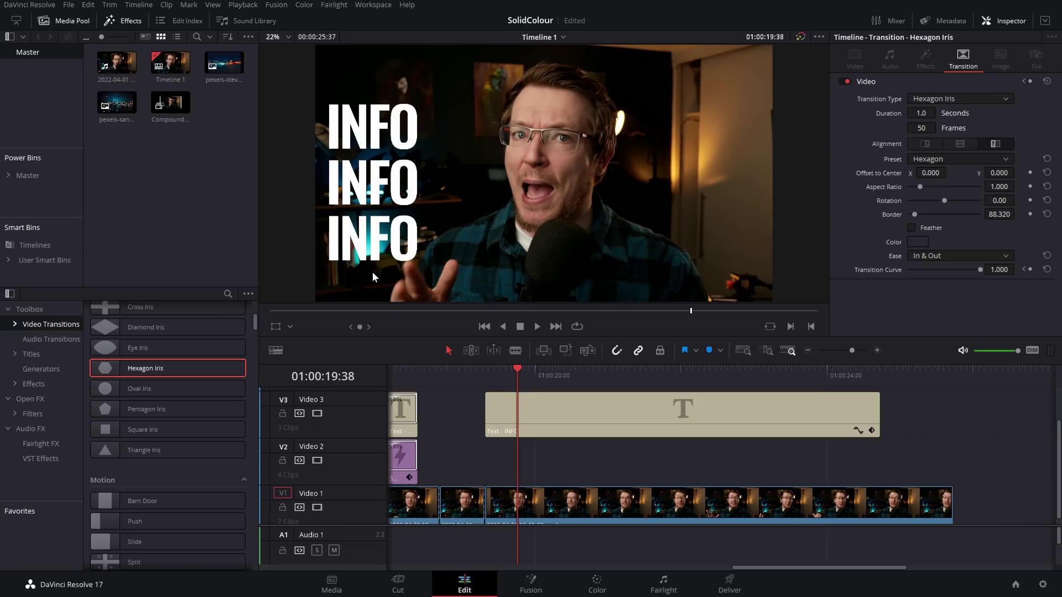
- Place a Solid Color clip on Video 2 under the INFO title, extended to the title's end
left_click(47, 371)
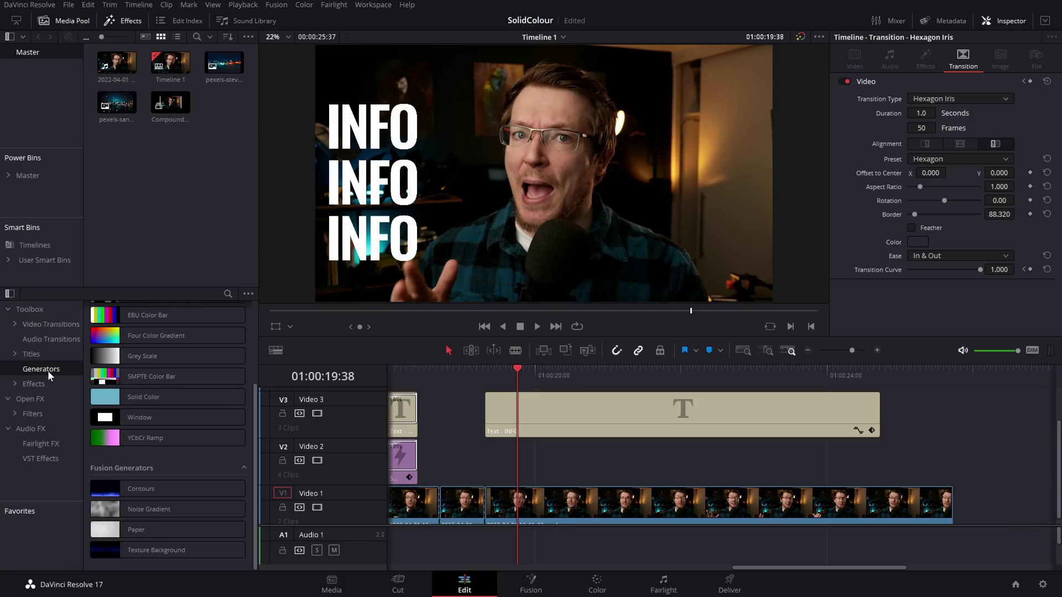
left_click_drag(110, 397, 488, 469)
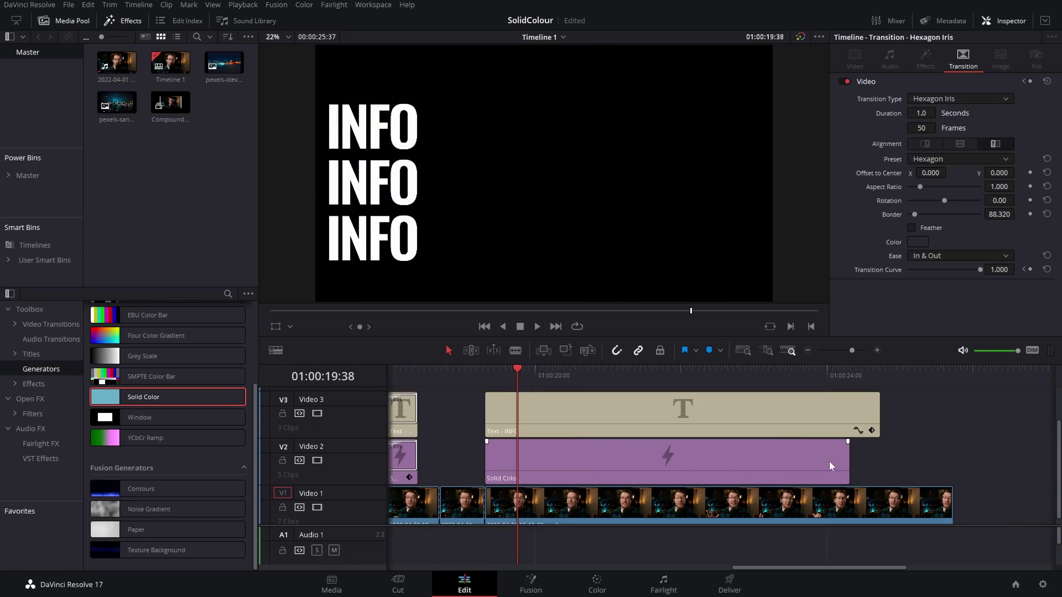
left_click_drag(848, 457, 879, 457)
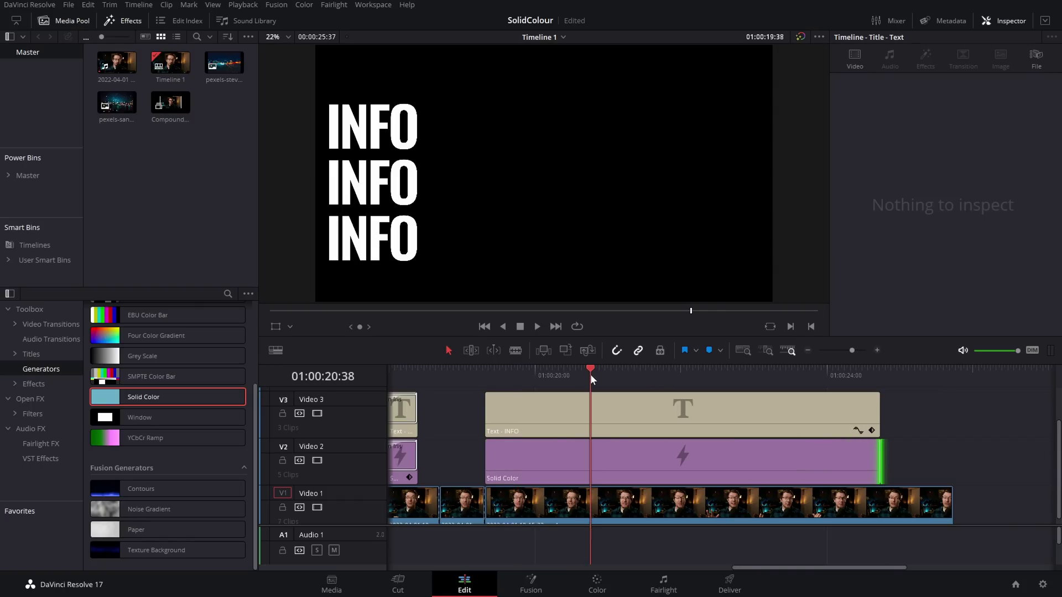
mouse_move(658, 374)
left_mouse_down()
mouse_move(858, 390)
mouse_move(540, 391)
mouse_move(665, 394)
left_mouse_up()
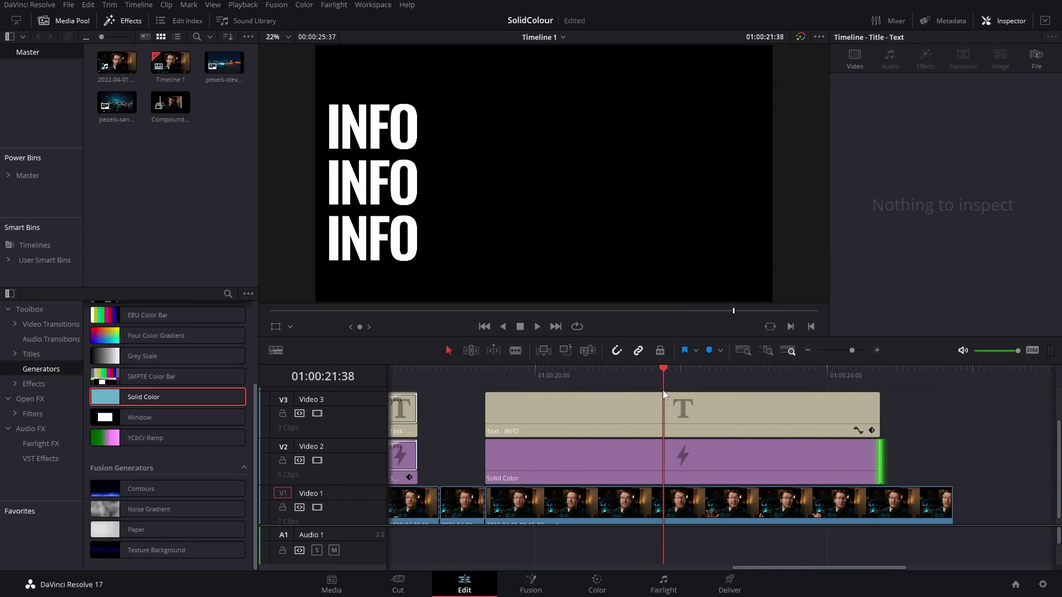
- Set the black solid's Crop Right to 2843.400 to form a left-side bar
left_click(630, 474)
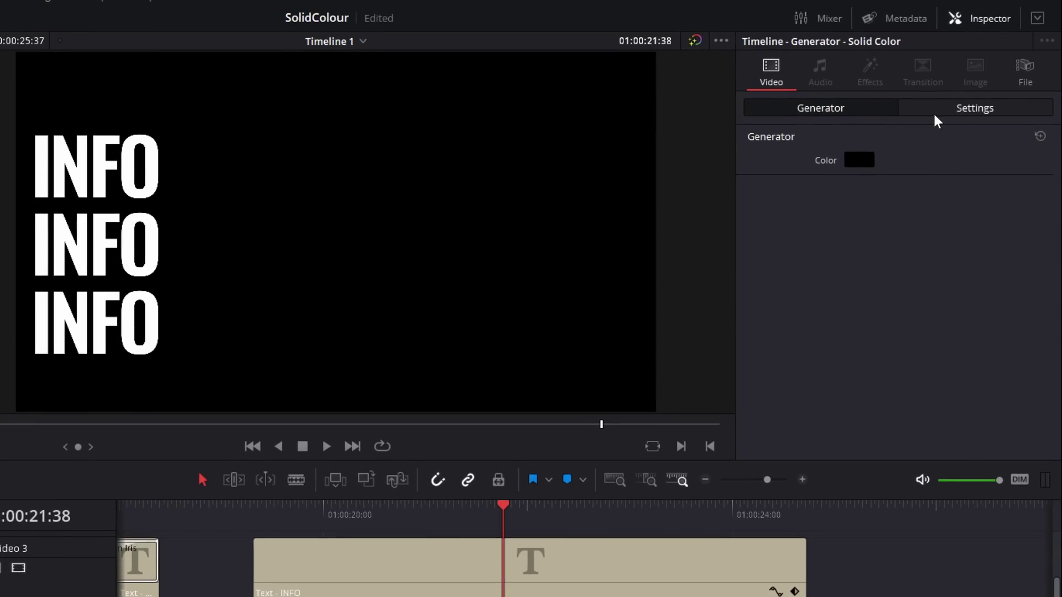
left_click(990, 87)
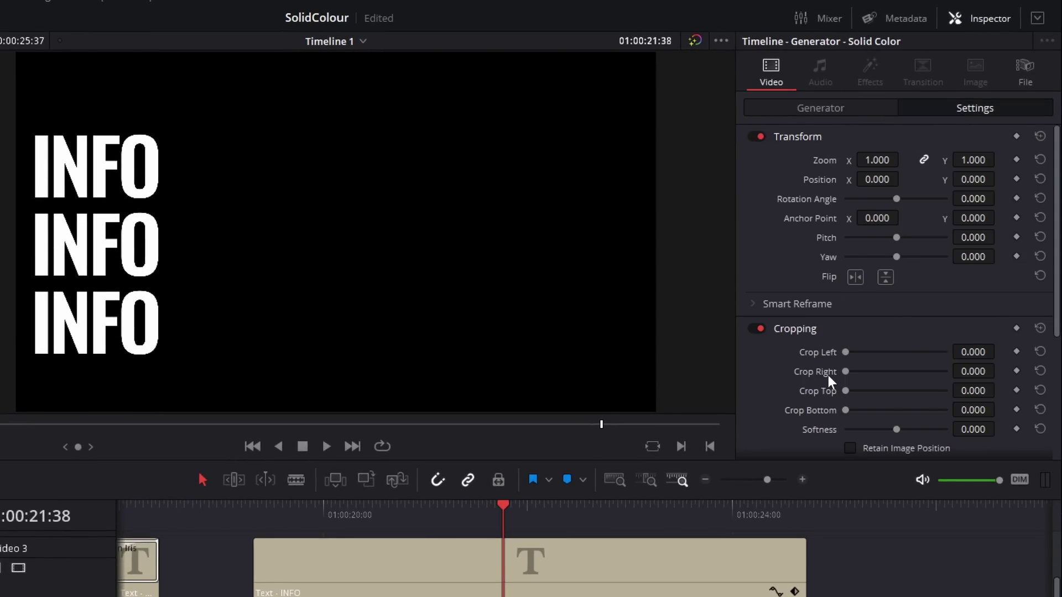
scroll(793, 353, "down", 2)
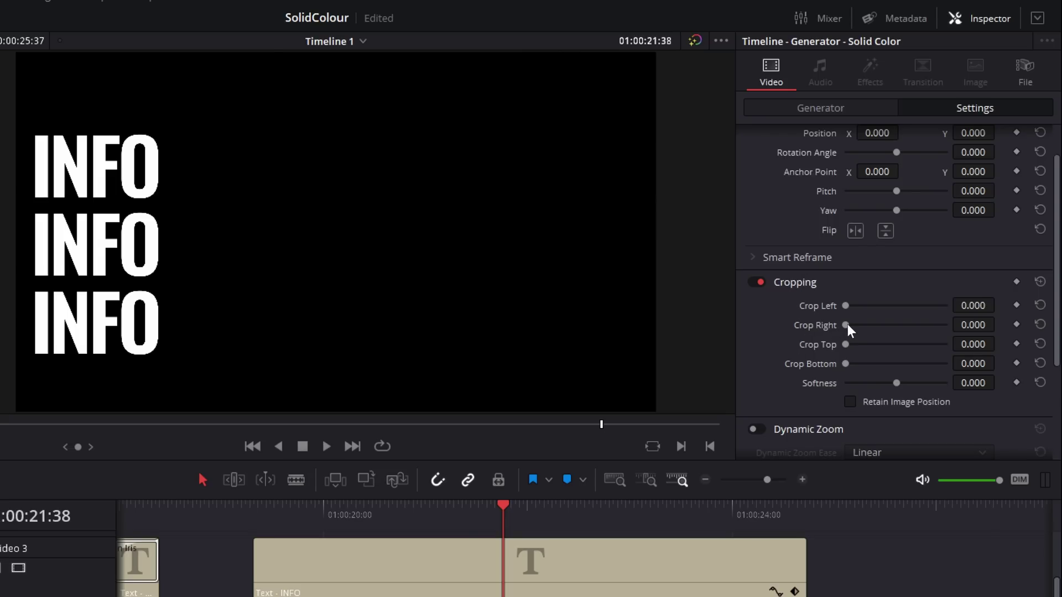
left_click_drag(847, 324, 921, 329)
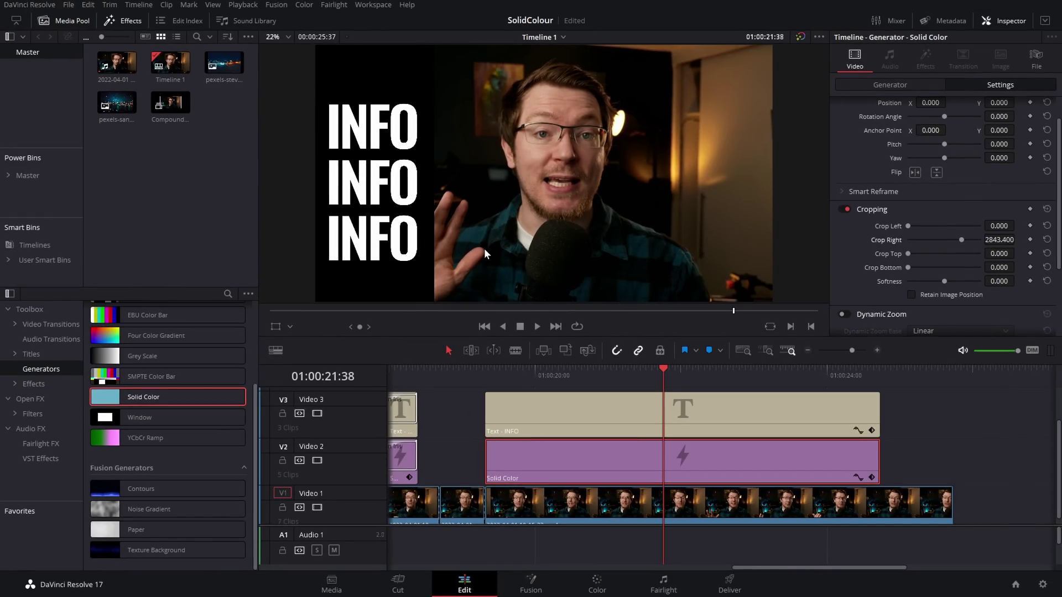
- Add a Push transition to the start of the black side bar clip
left_click(57, 327)
scroll(169, 409, "down", 5)
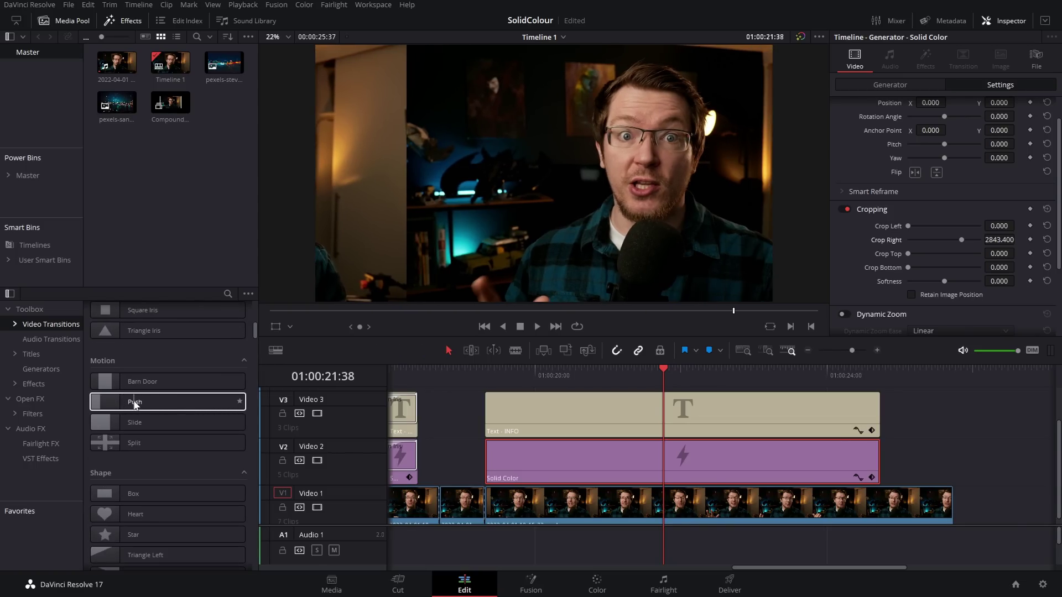
left_click_drag(137, 405, 557, 459)
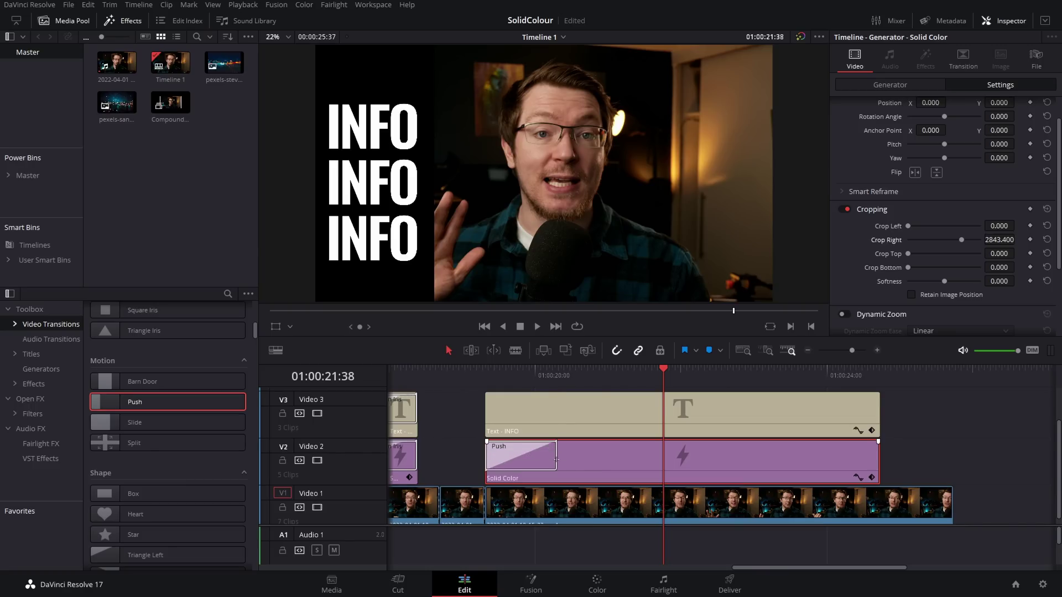
- Set the Push transition's Ease to In & Out and preview it
left_click(517, 456)
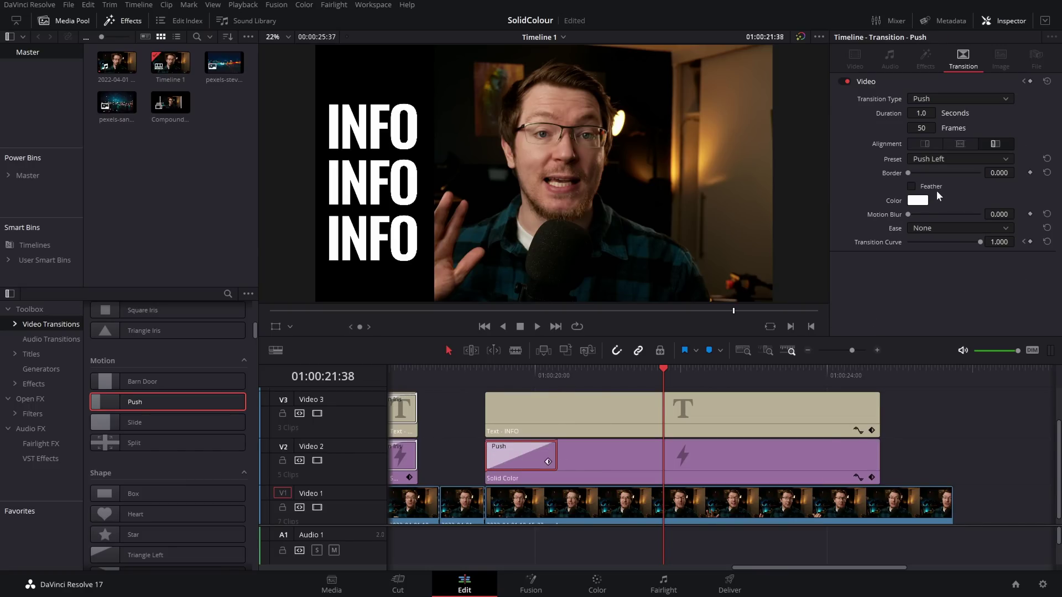
left_click(933, 227)
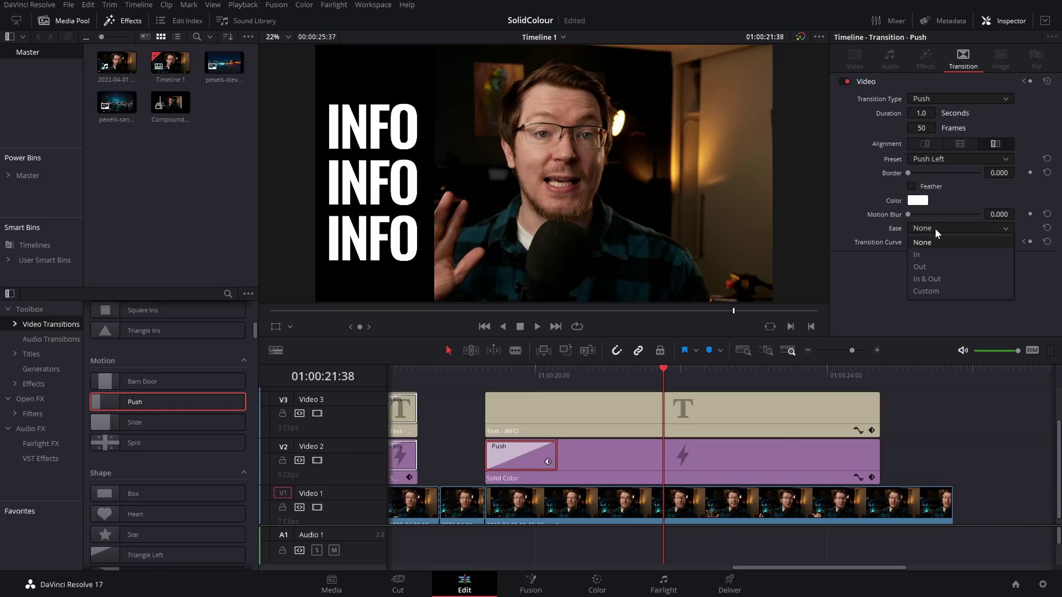
left_click(942, 277)
left_click(476, 370)
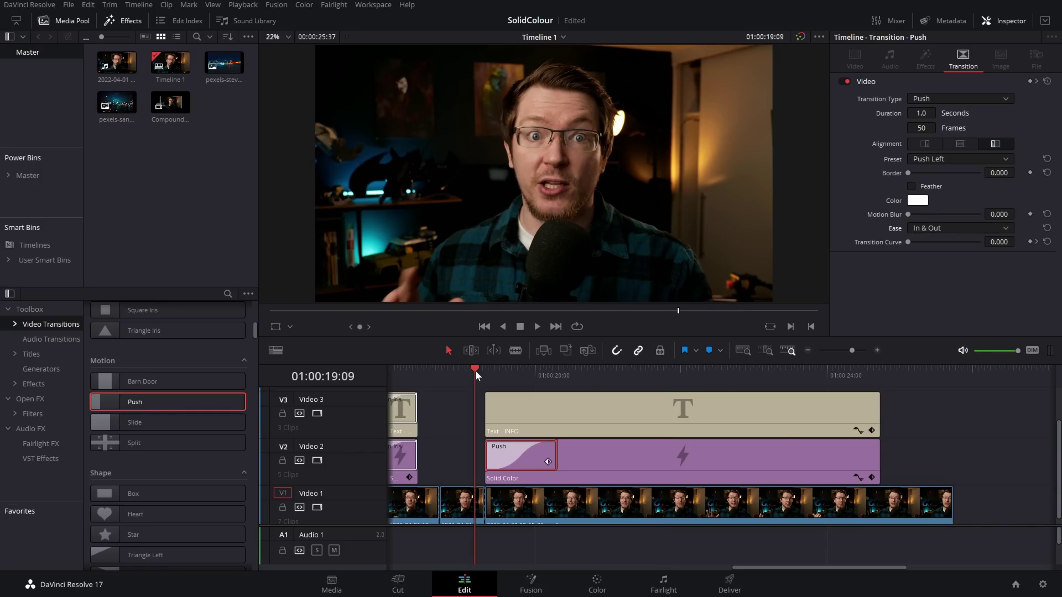
key("space")
key("space")
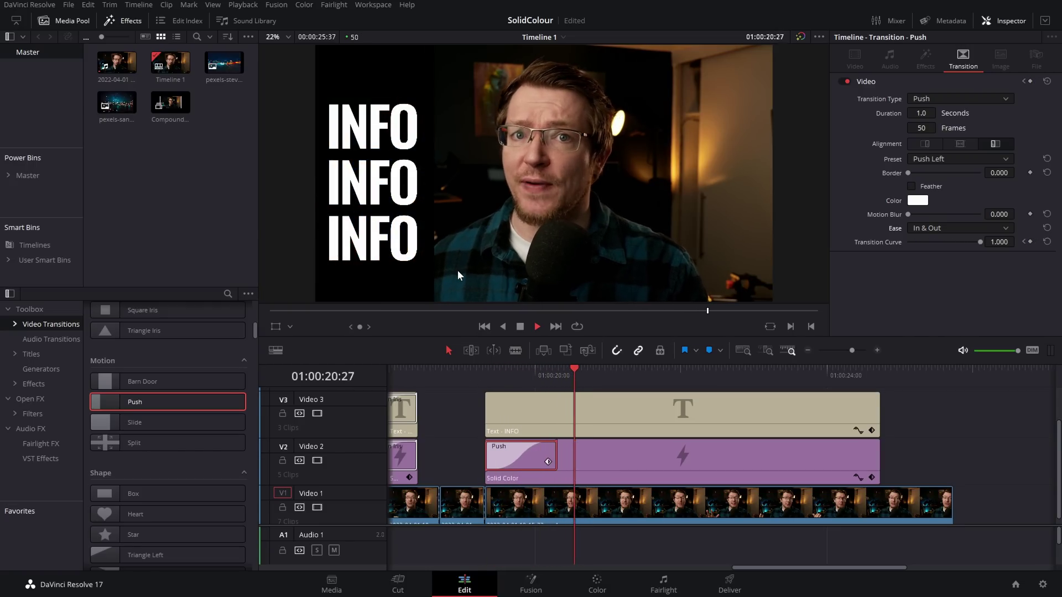
key("space")
- Stretch the Push to 1.4 seconds, then Alt-drag a copy onto the INFO text clip
left_click_drag(556, 454, 575, 452)
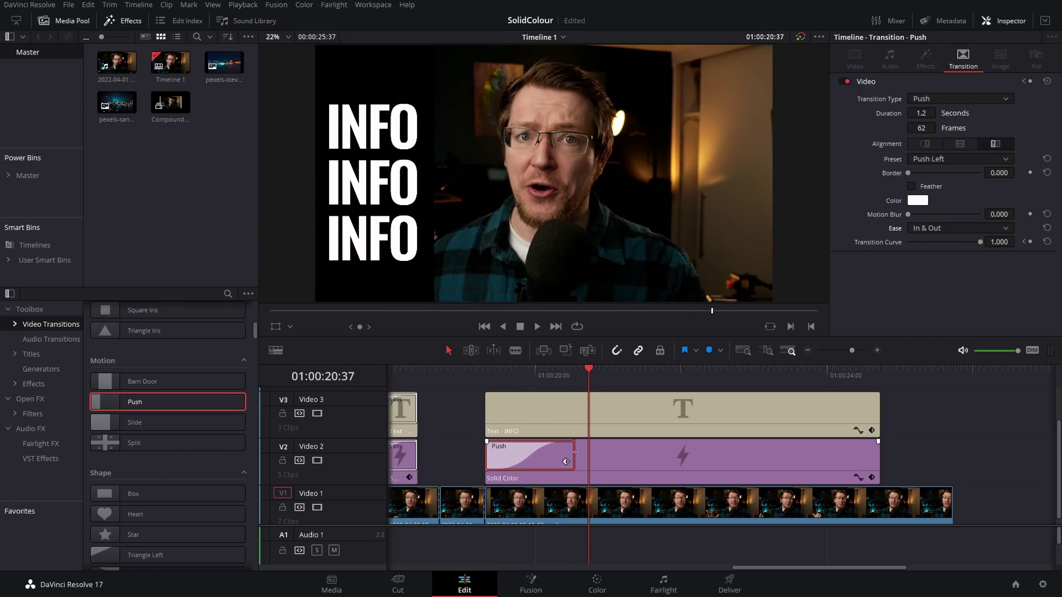
left_click(479, 369)
key("space")
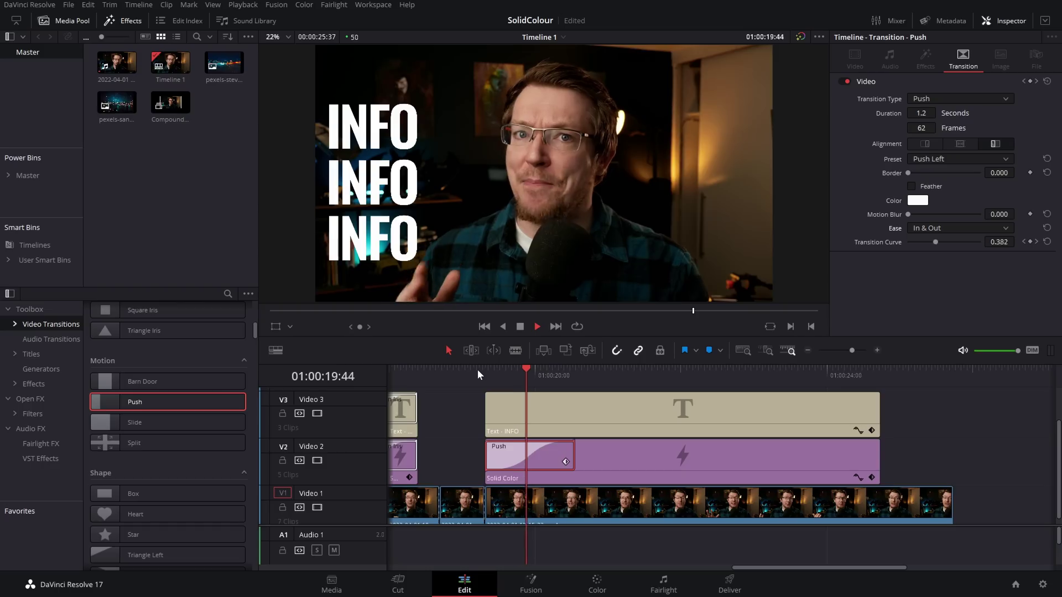
key("space")
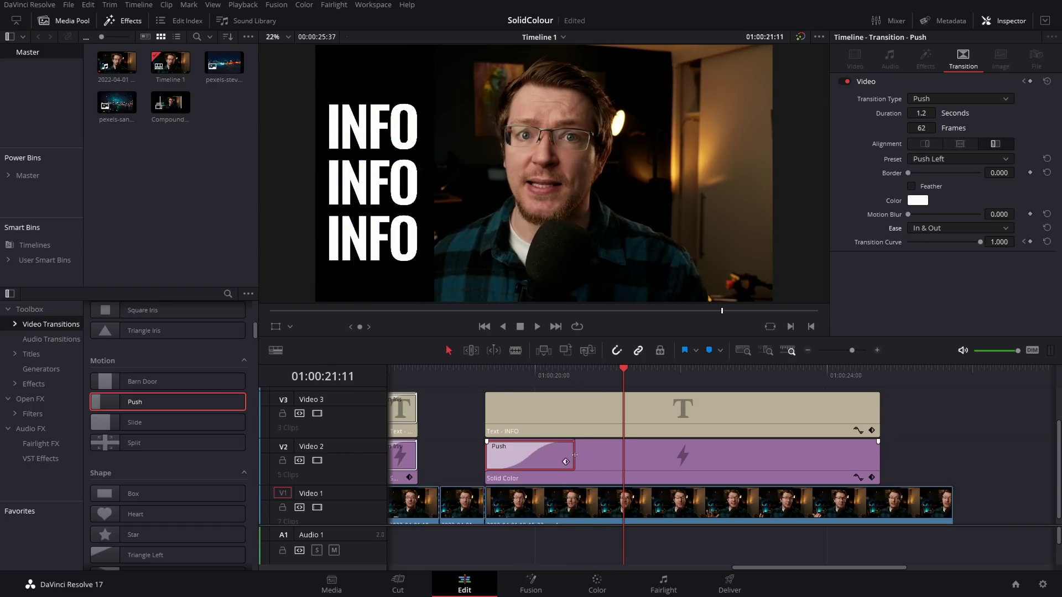
left_click_drag(574, 455, 589, 454)
left_click(478, 373)
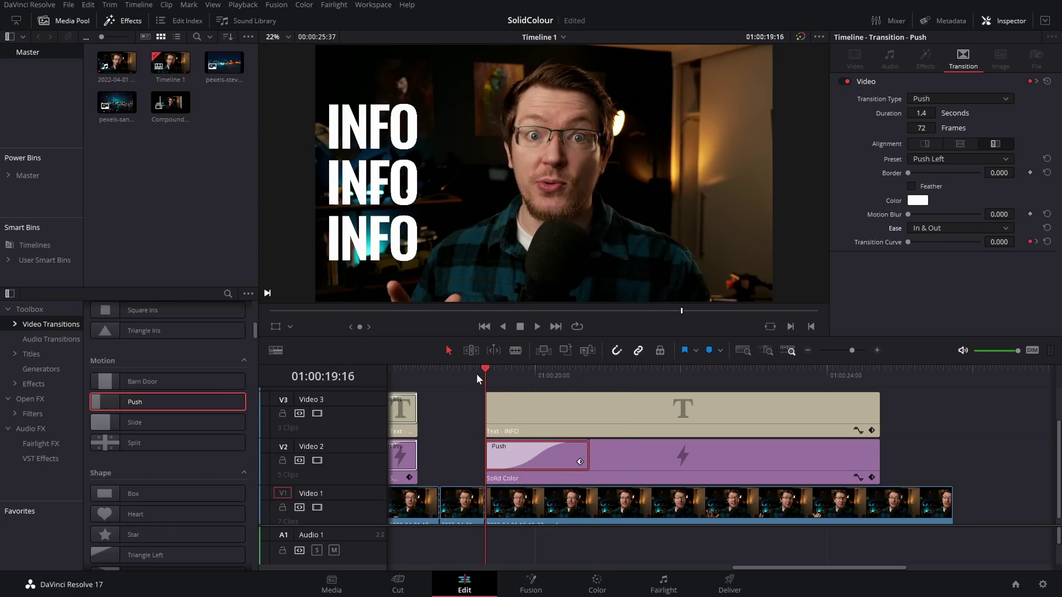
key("space")
left_click(477, 373)
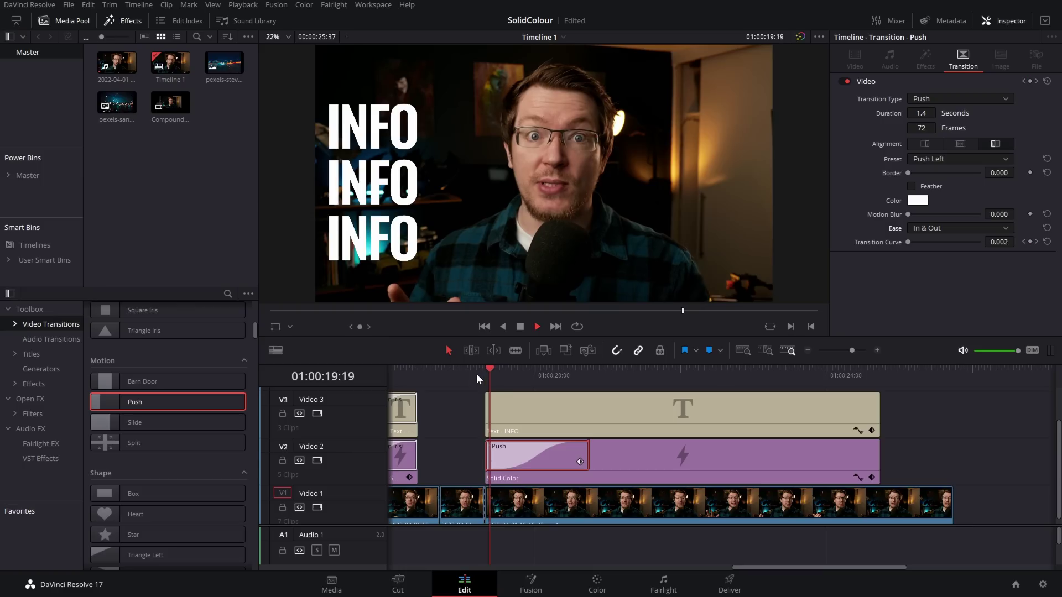
key("space")
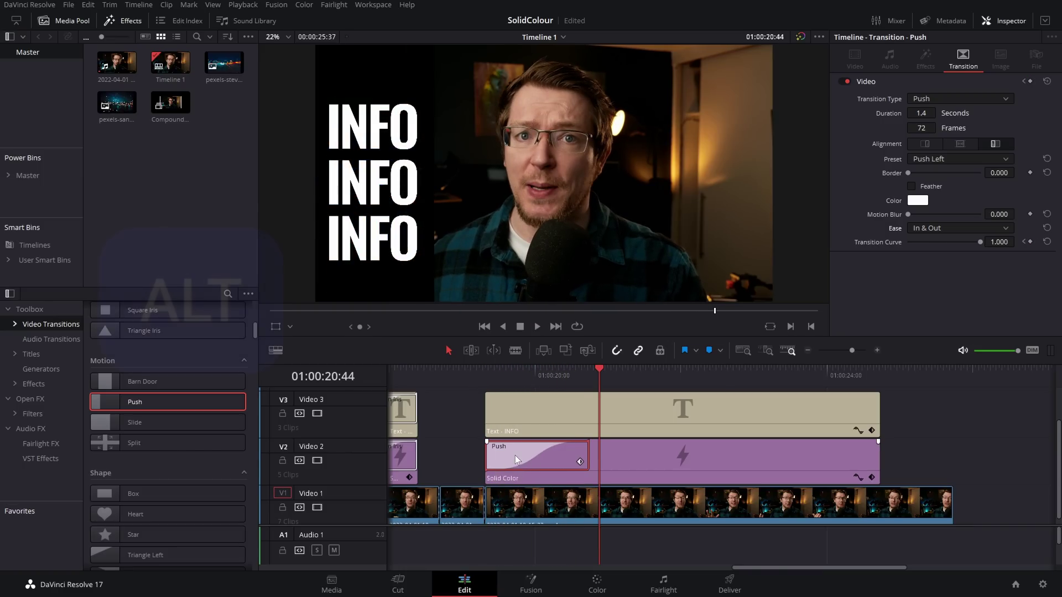
key("alt")
left_click_drag(516, 456, 497, 402)
- Preview the INFO text and black side bar pushing in together
left_click(471, 371)
key("space")
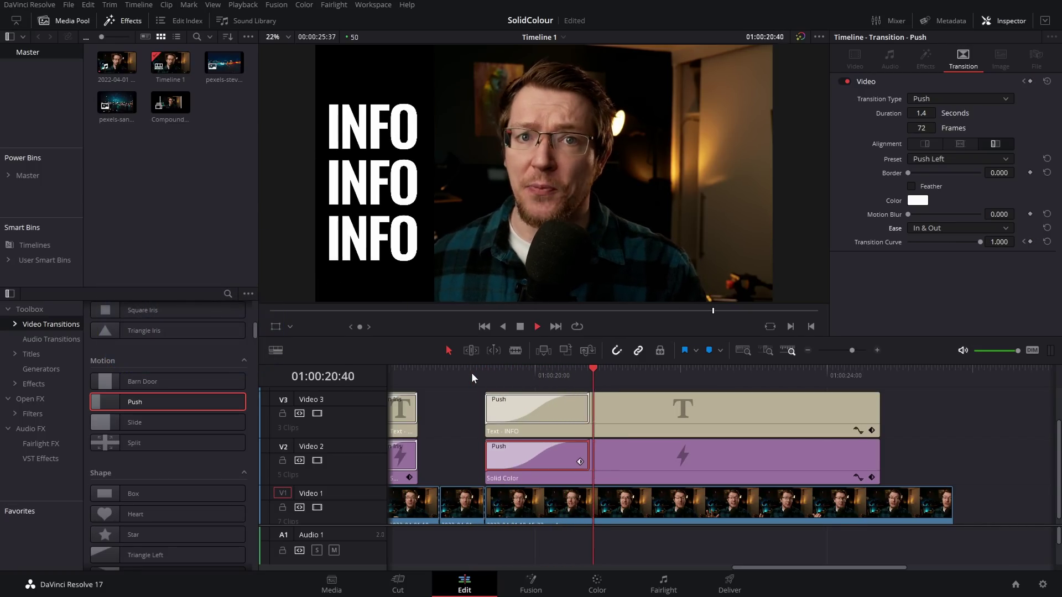
key("space")
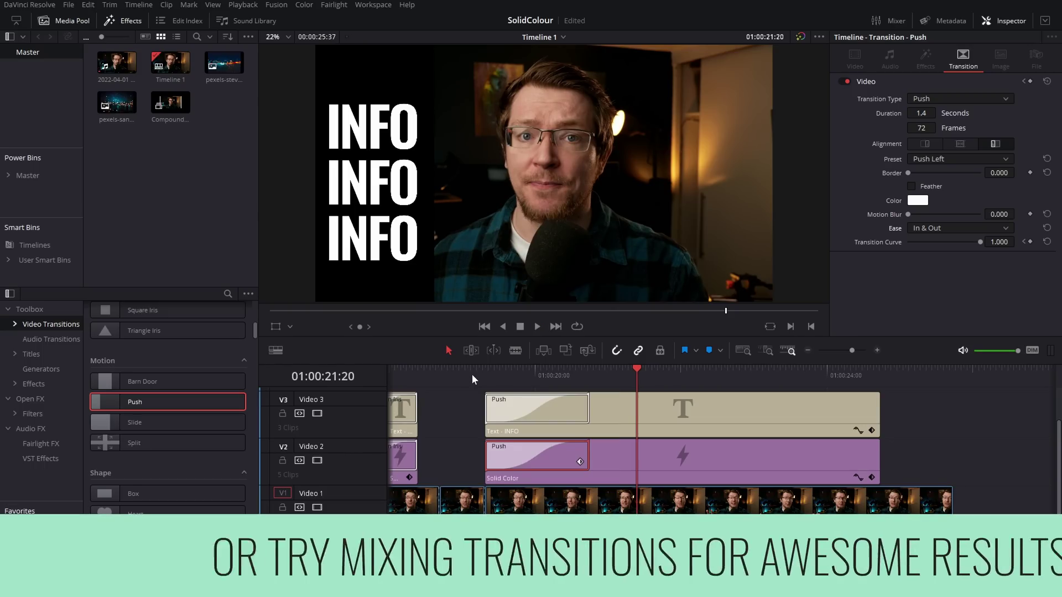
- Copy the Push transition and paste it at the end of the solid colour clip
left_click(590, 459)
left_click(529, 457)
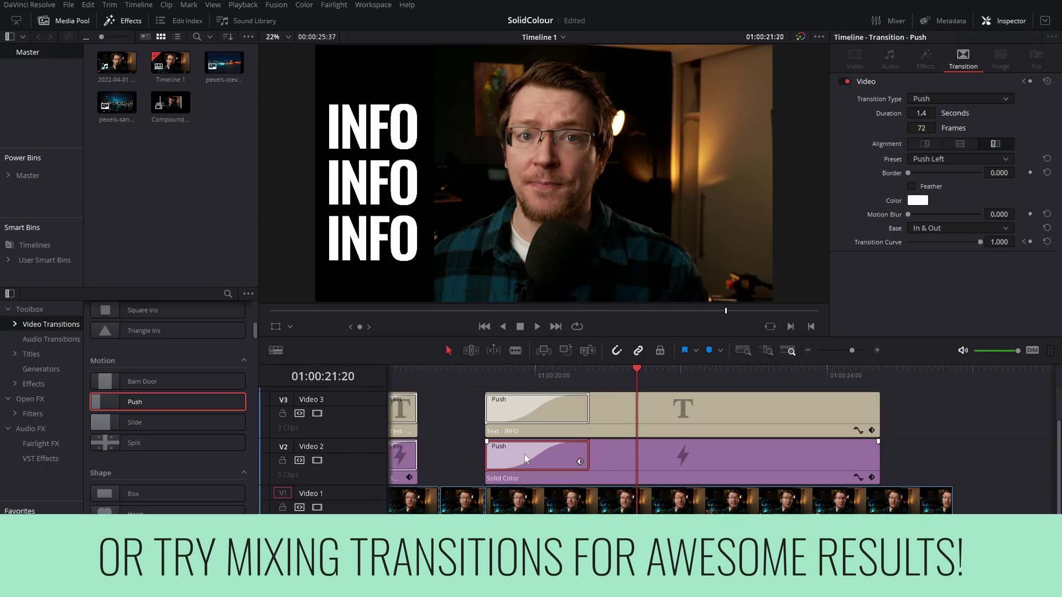
key("ctrl+v")
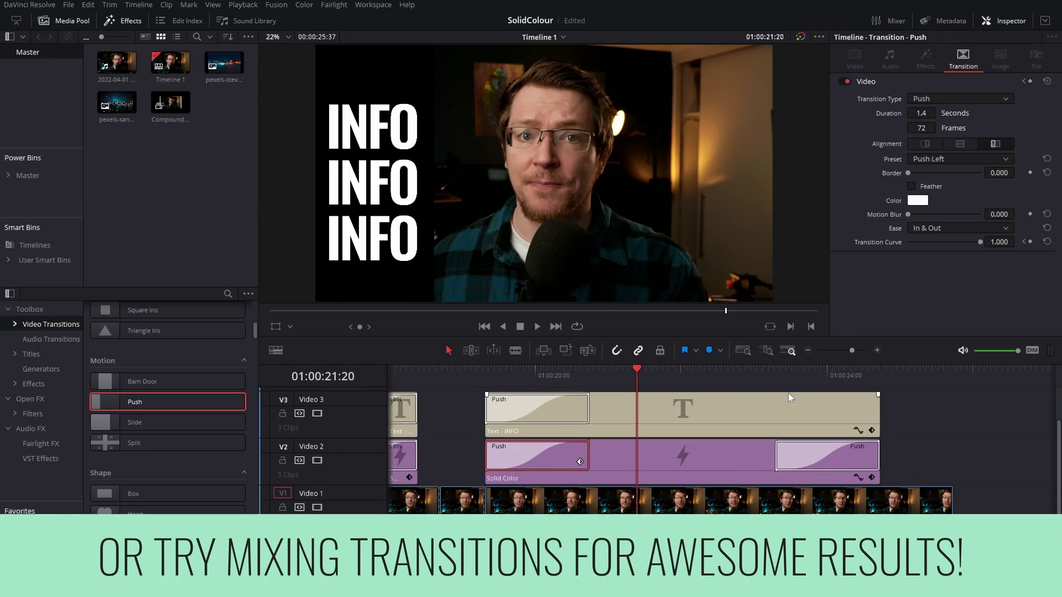
left_click(753, 370)
key("space")
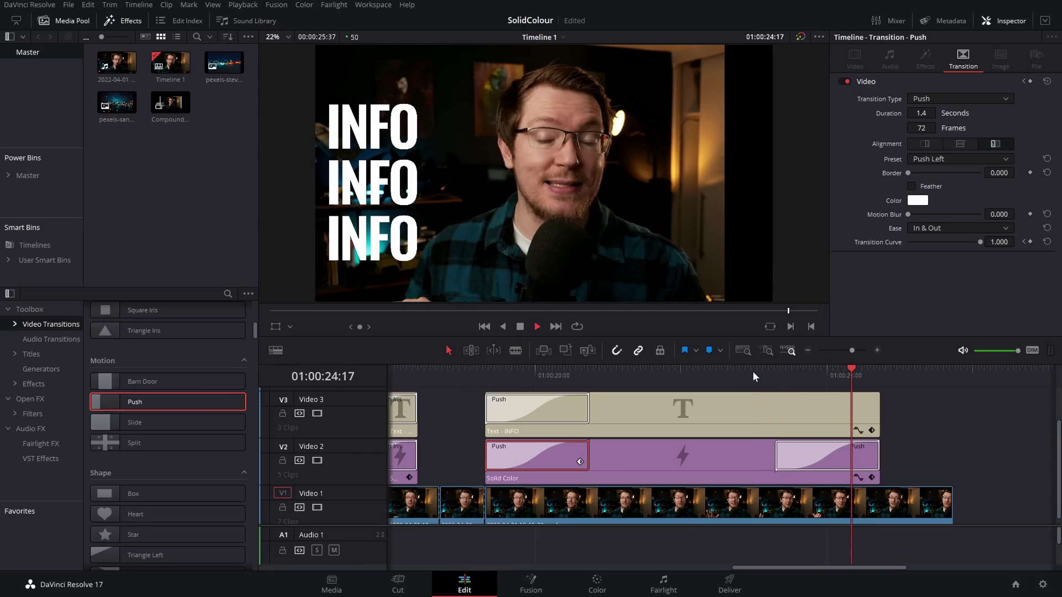
left_click(762, 377)
key("space")
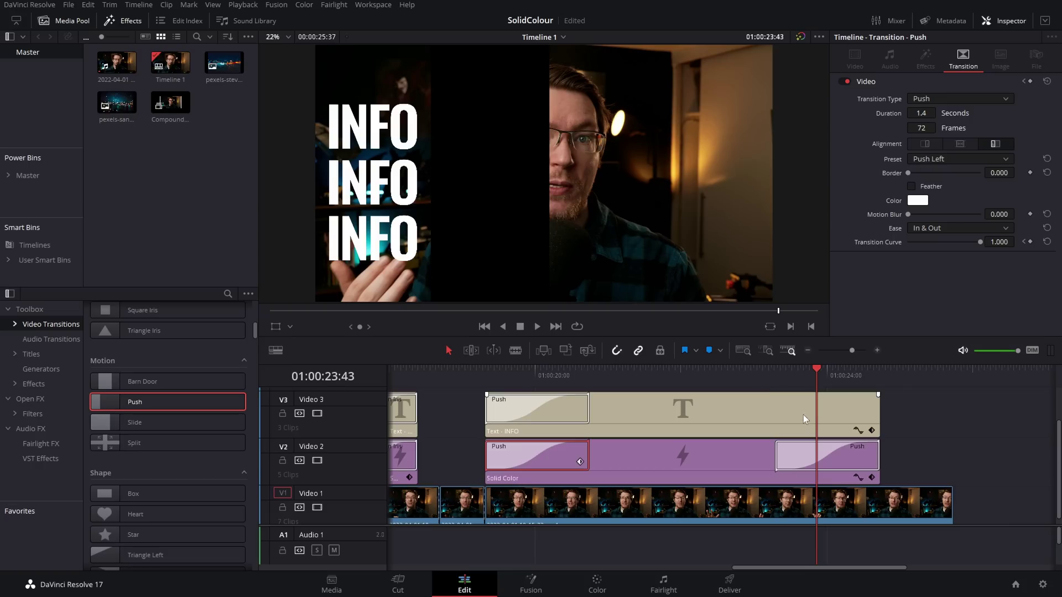
- Set the ending Push transition's preset to Push Right and play the INFO sequence
left_click(837, 459)
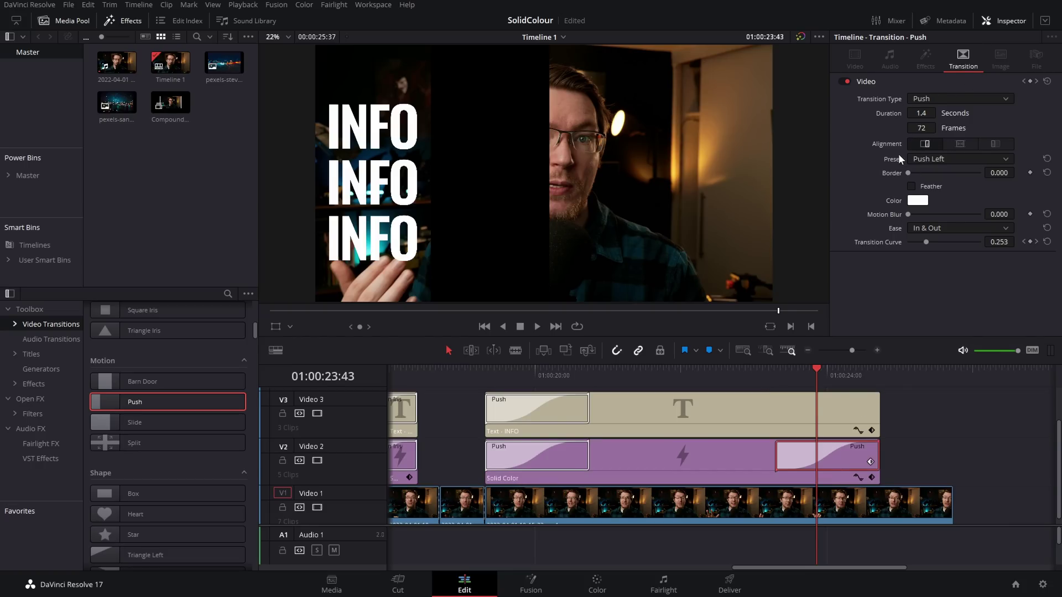
left_click(947, 161)
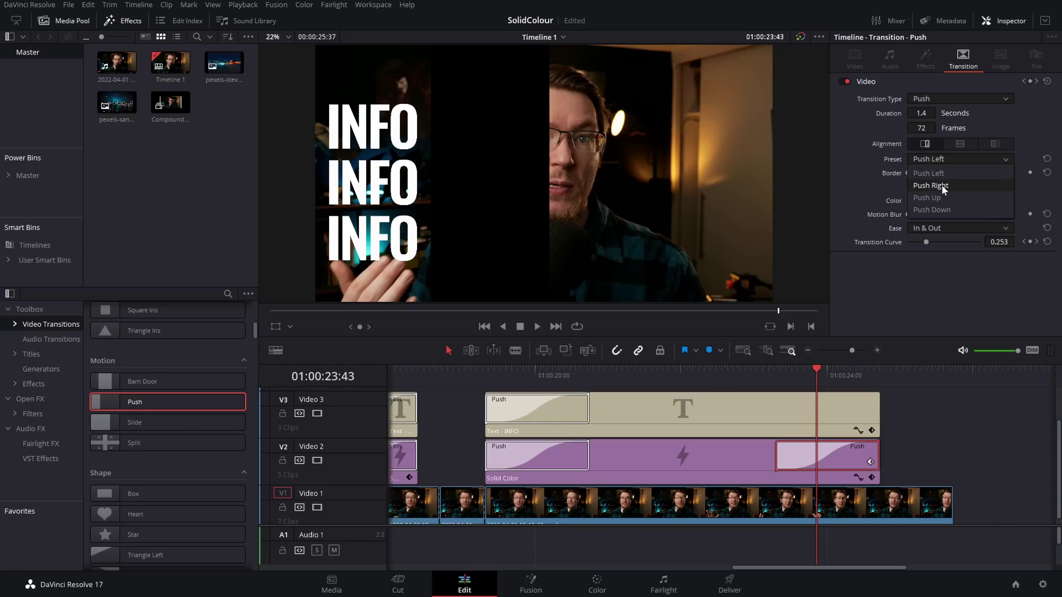
left_click(941, 184)
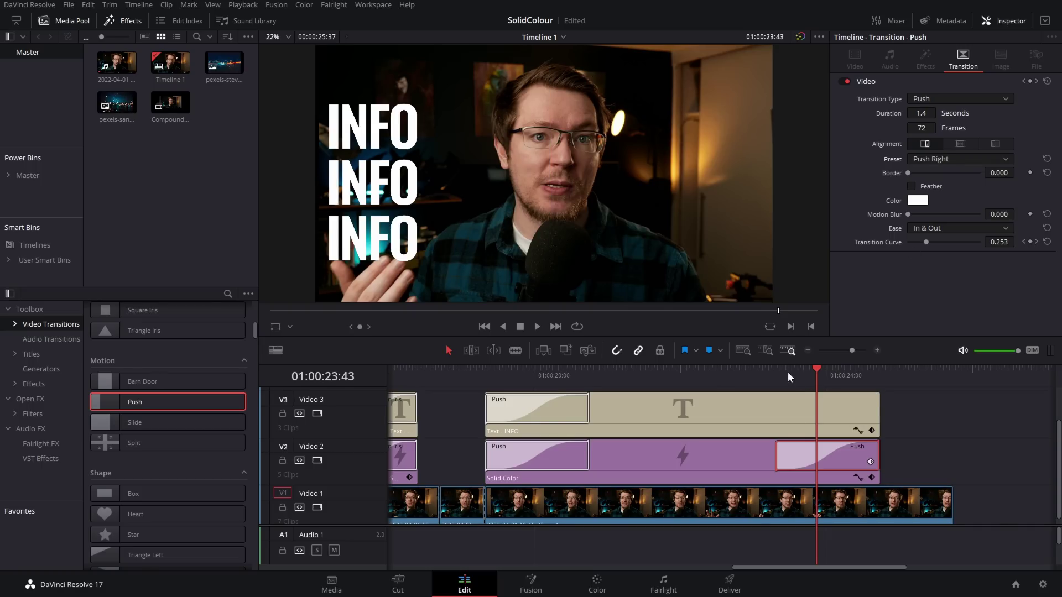
key("space")
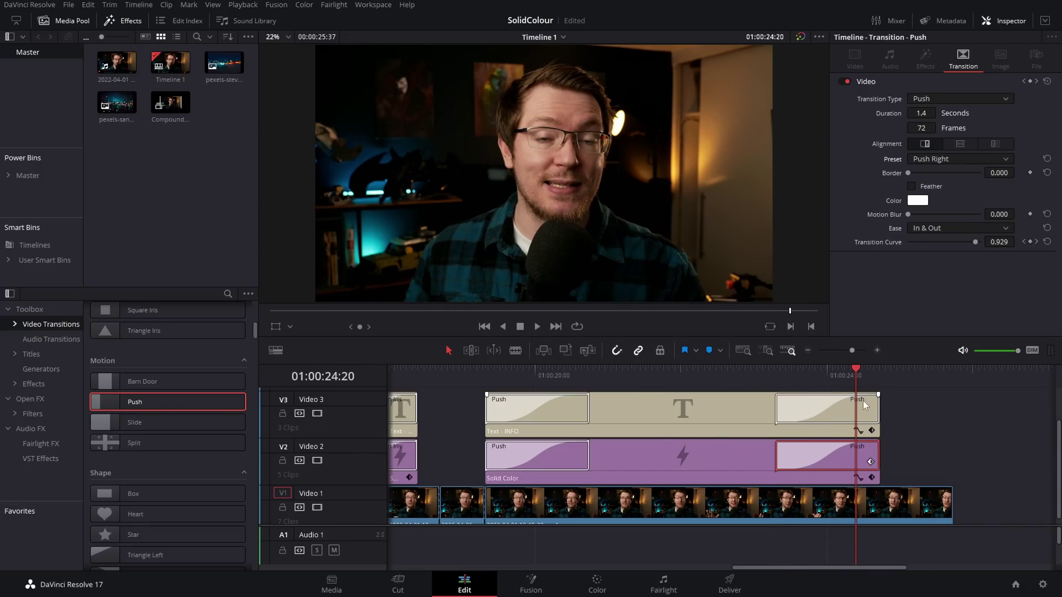
key("space")
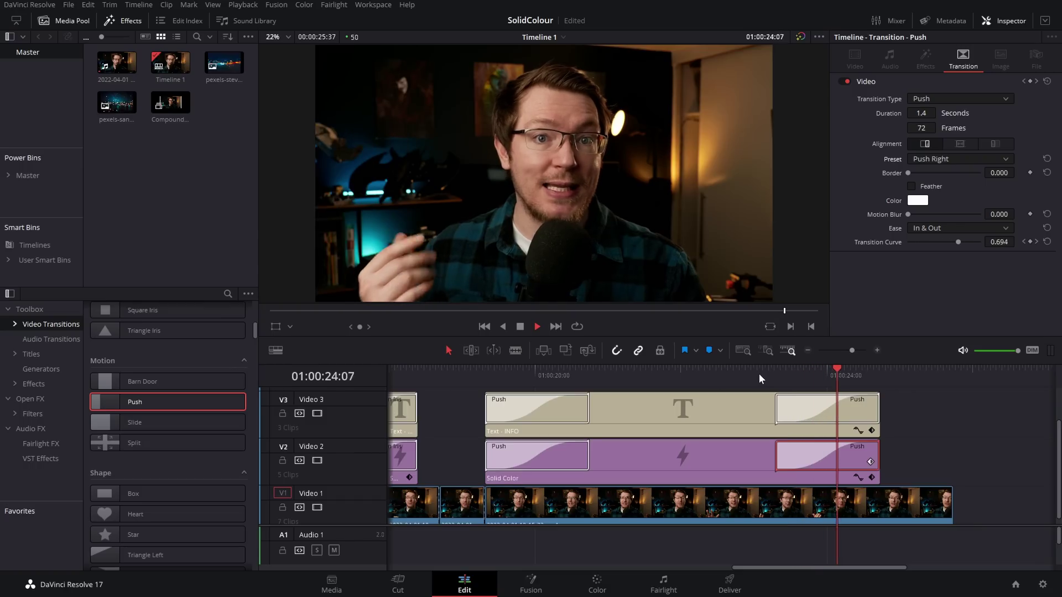
left_click(469, 369)
key("space")
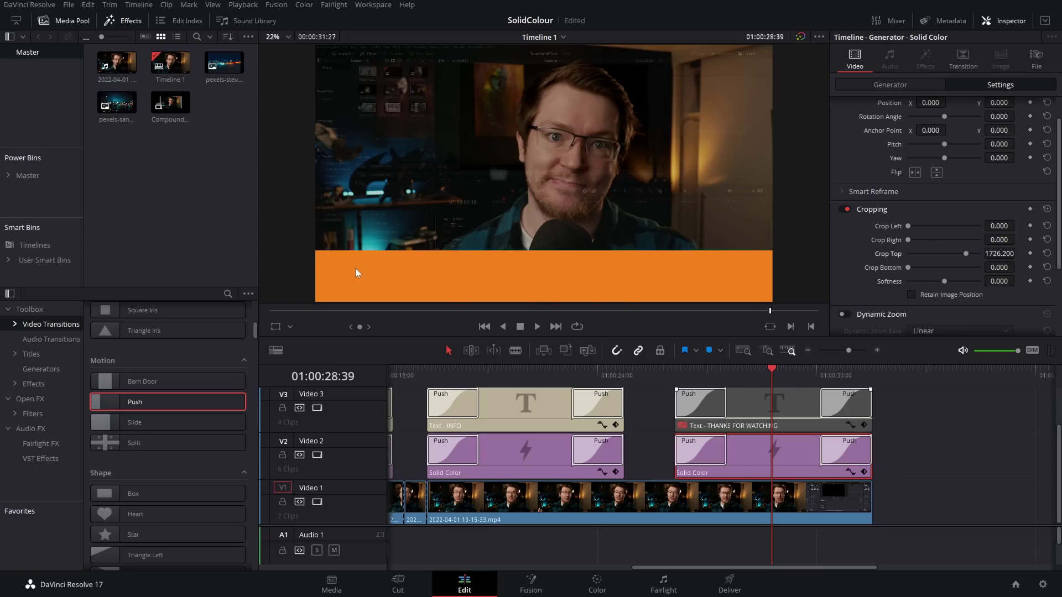
- Re-enable the THANKS FOR WATCHING title over the orange Push Up bar and play the lower third
left_click(703, 449)
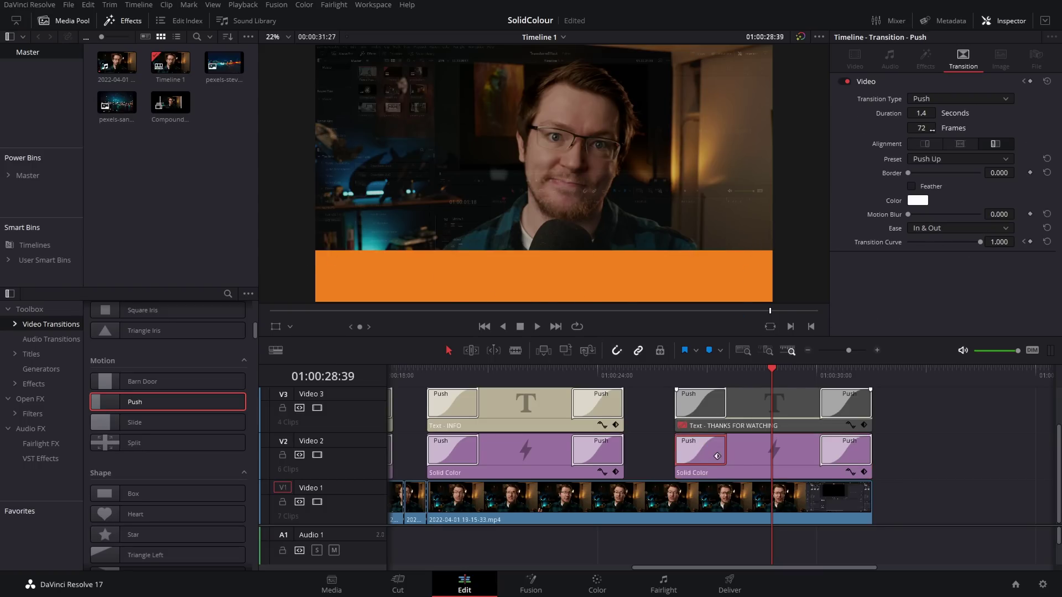
left_click(764, 412)
key("d")
left_click(660, 372)
key("space")
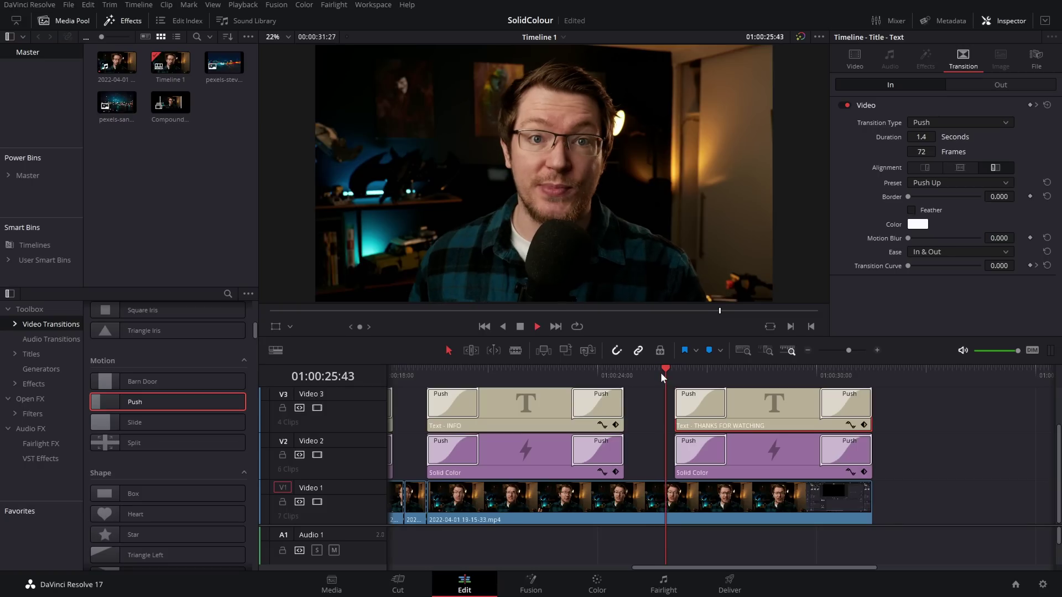